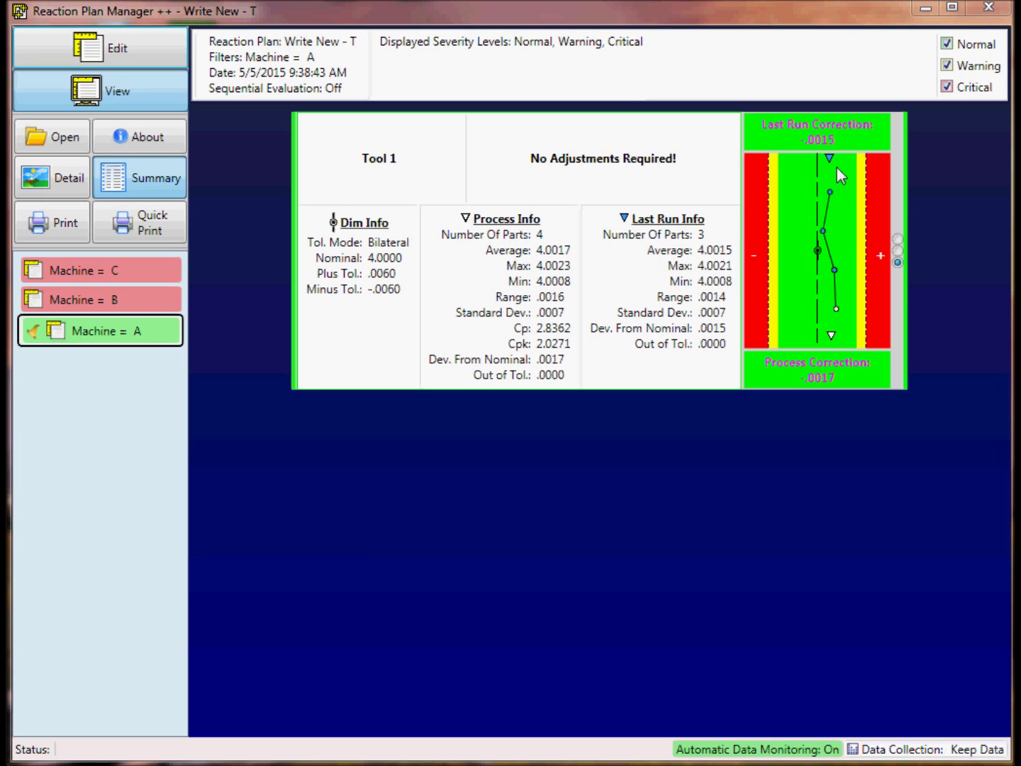
# Examine Machine A's last run and process markers on the Tool 1 chart, temporarily bringing the RPM Training CMM simulator into view
pyautogui.moveTo(832, 165)
pyautogui.moveTo(834, 339)
pyautogui.moveTo(821, 260)
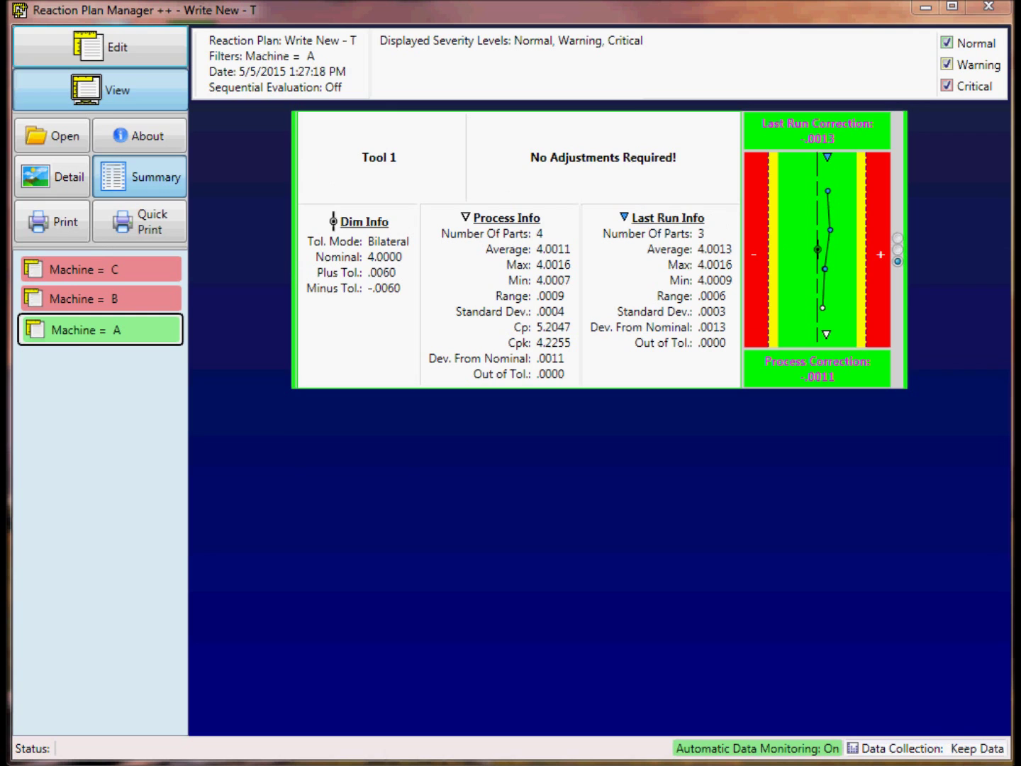
pyautogui.moveTo(1020, 277); pyautogui.dragTo(761, 377)
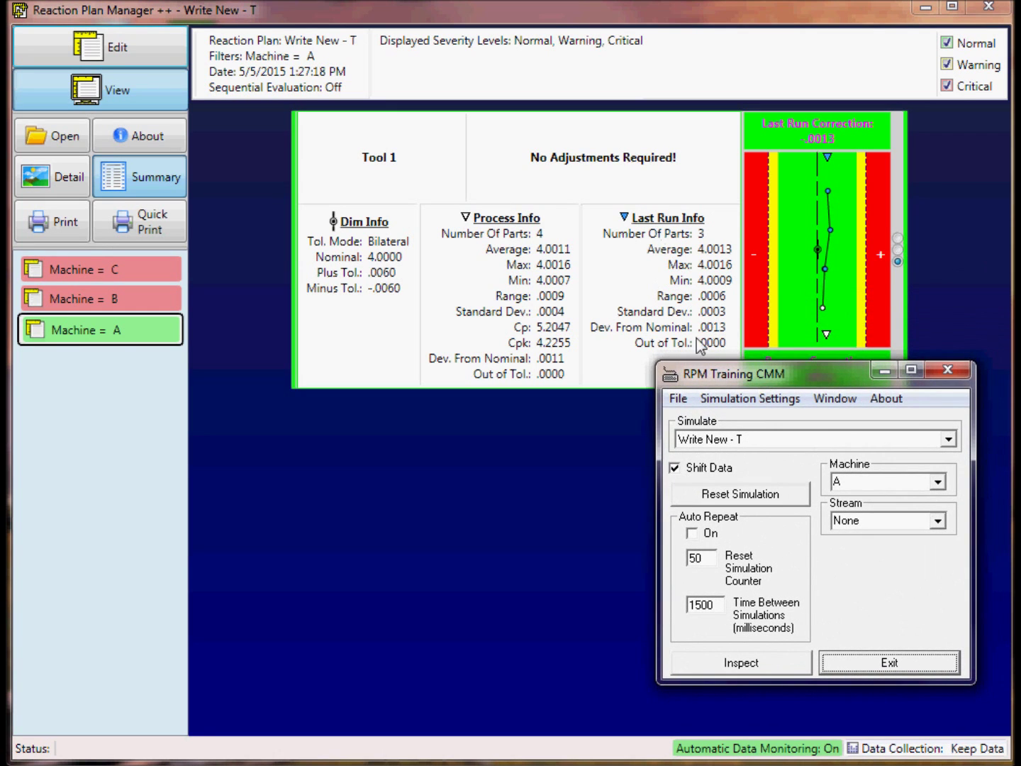
pyautogui.moveTo(717, 376); pyautogui.dragTo(1020, 213)
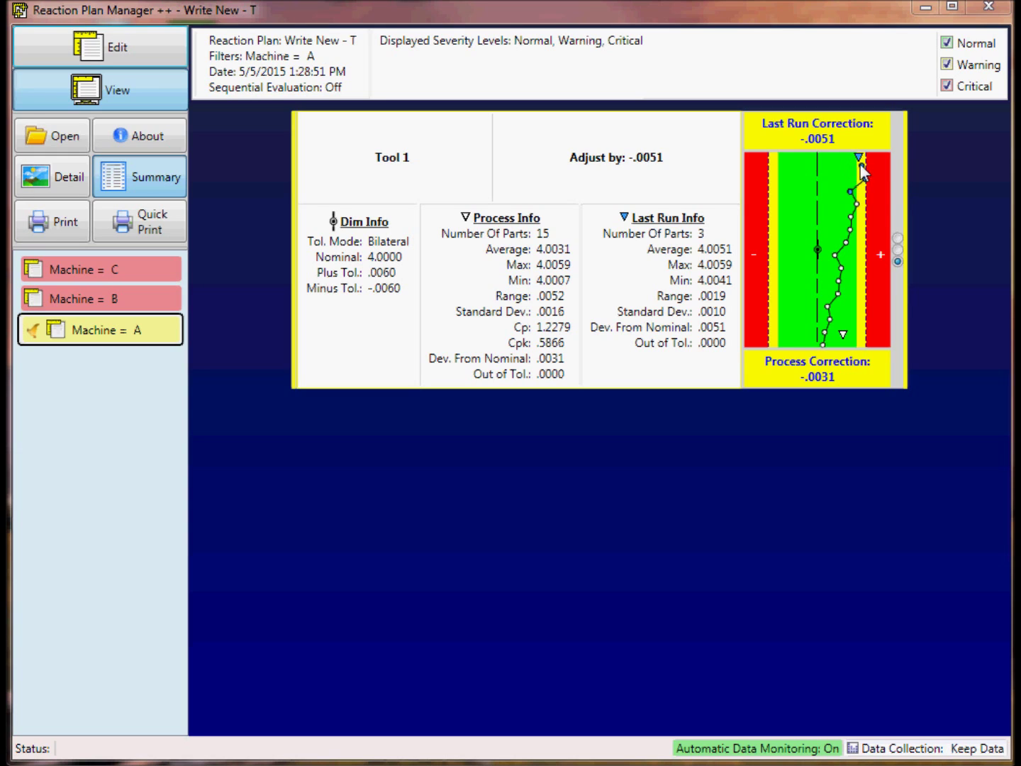
pyautogui.moveTo(861, 163)
pyautogui.moveTo(846, 338)
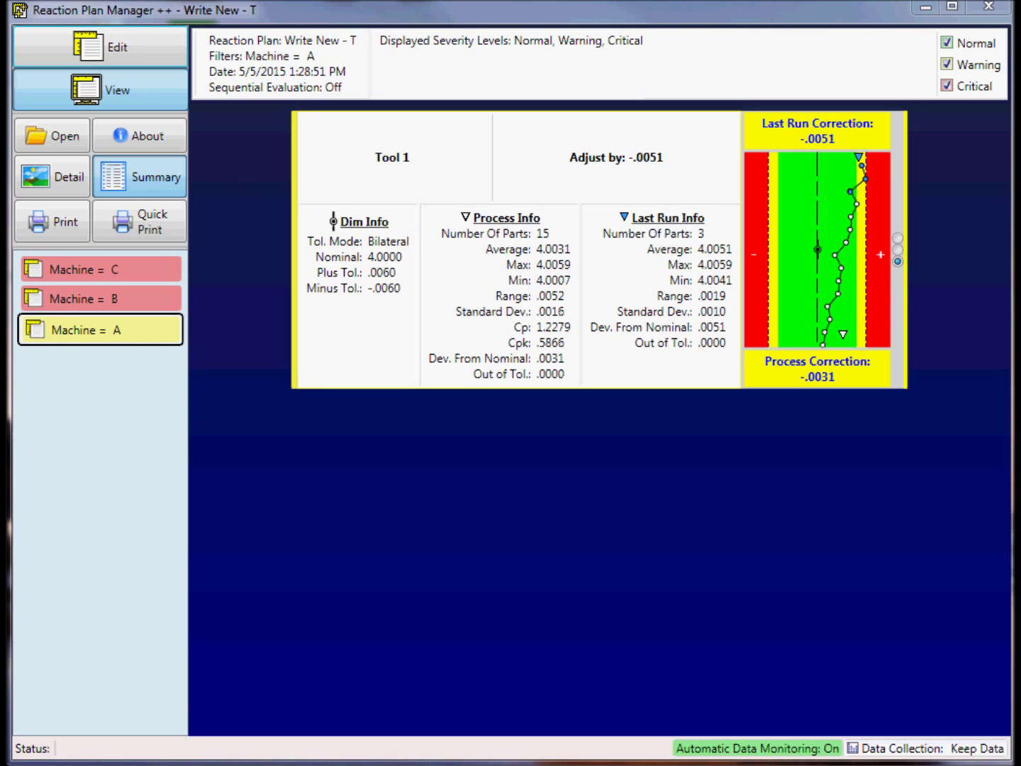
# Open the Tool 1 dimension for editing and set its leader type to Single with Detail as the startup graphics view
pyautogui.click(117, 53)
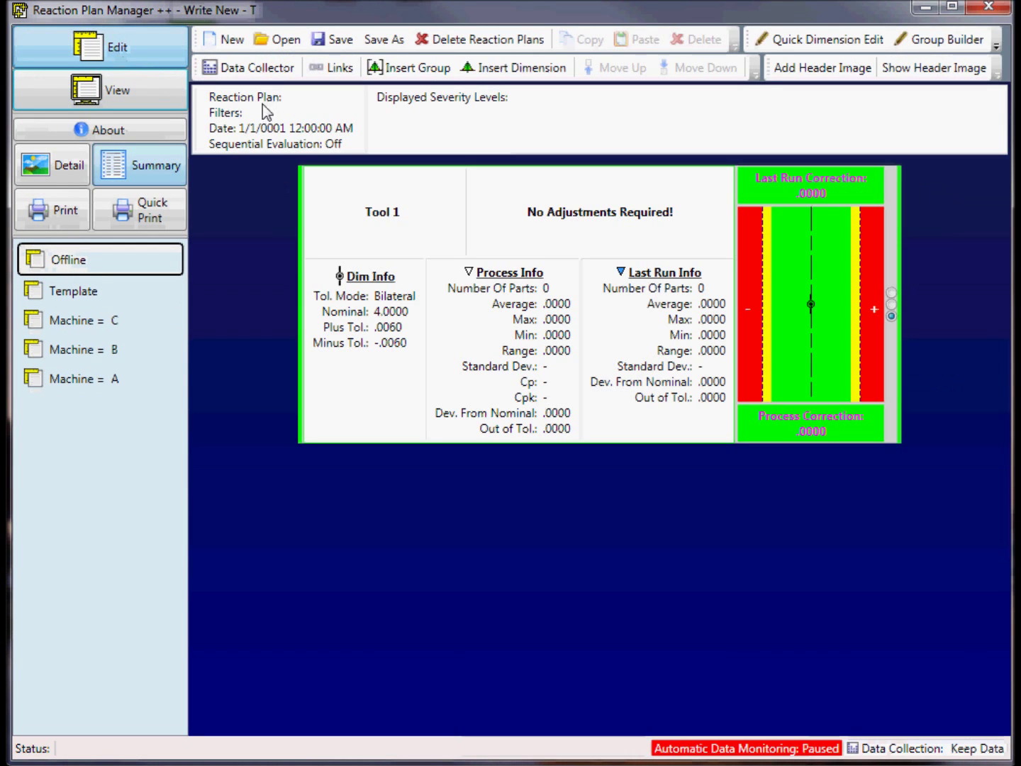
pyautogui.click(471, 222)
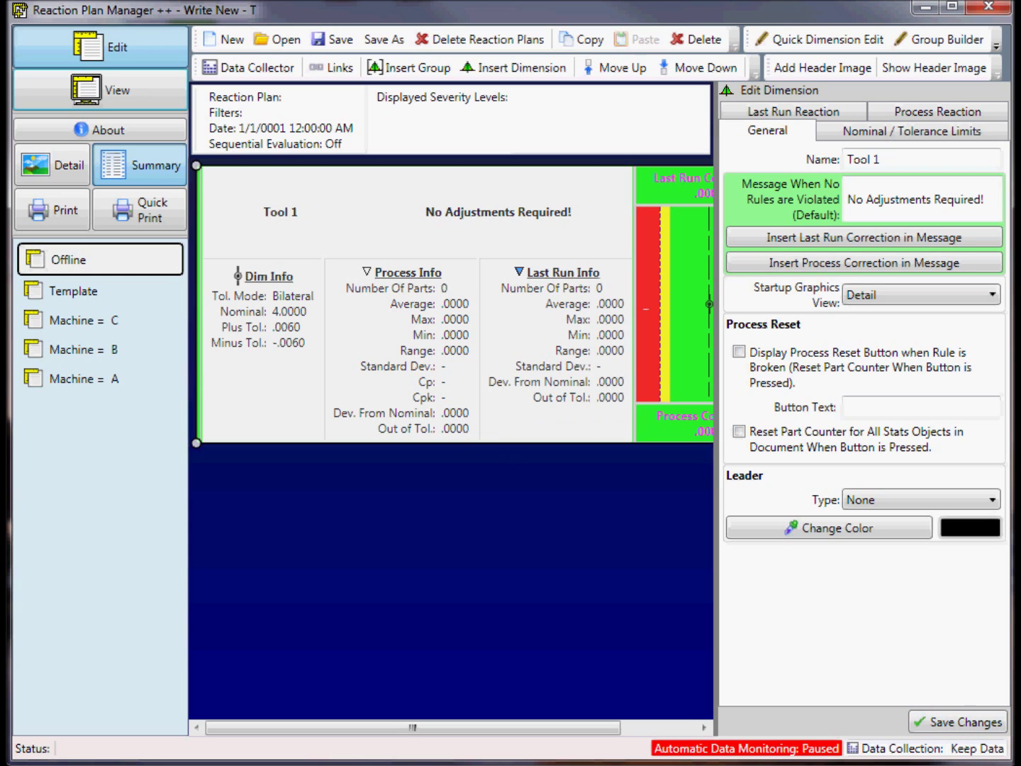
pyautogui.press('Down')
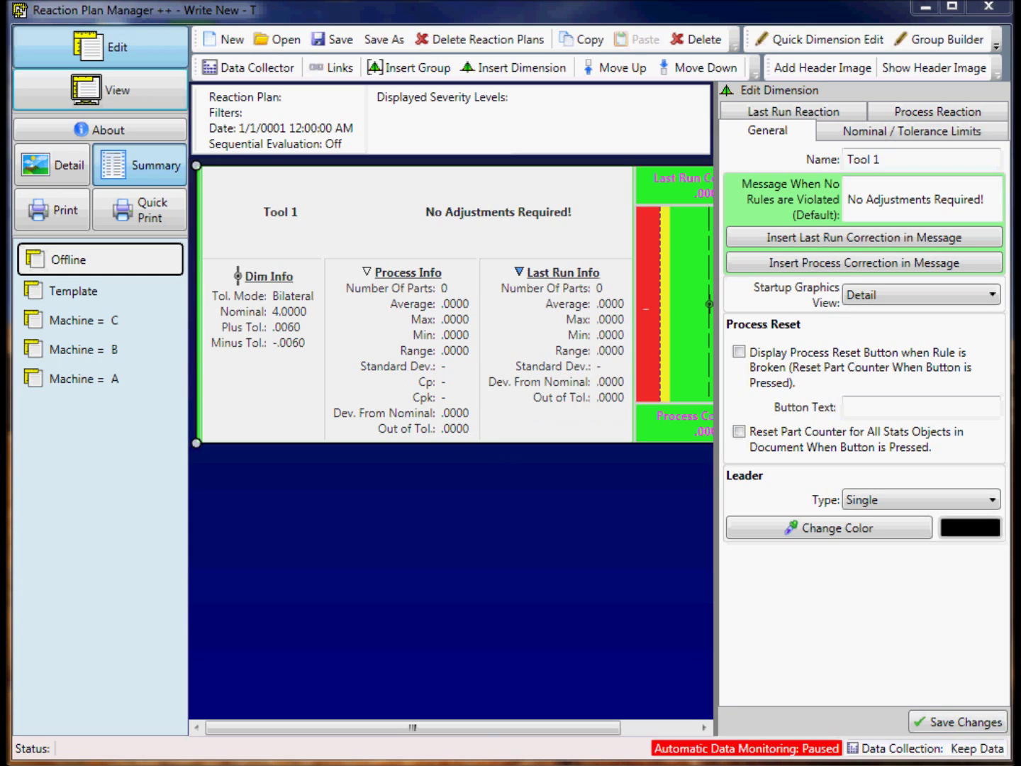
pyautogui.click(937, 158)
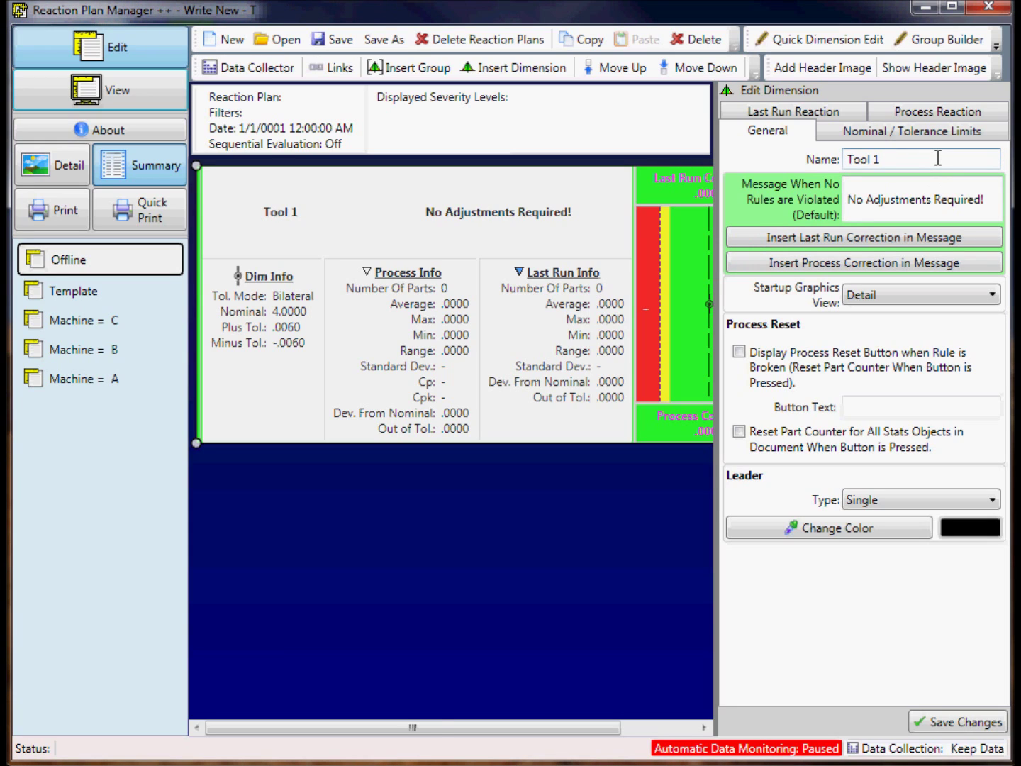
pyautogui.click(989, 203)
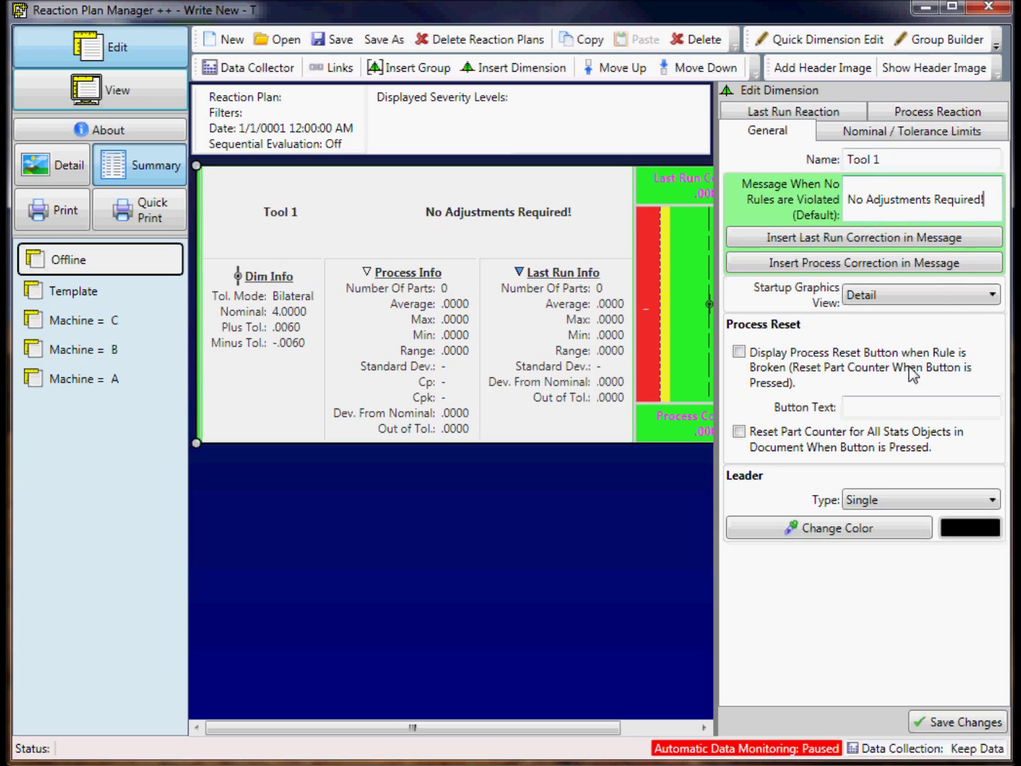
pyautogui.click(993, 297)
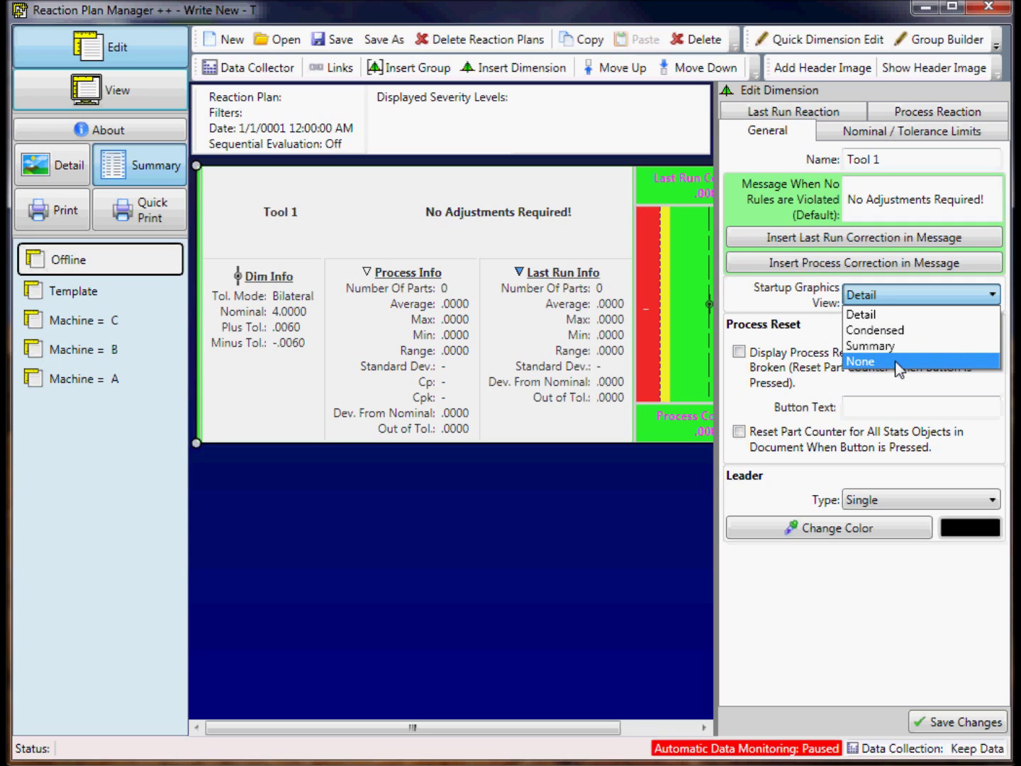
pyautogui.click(913, 320)
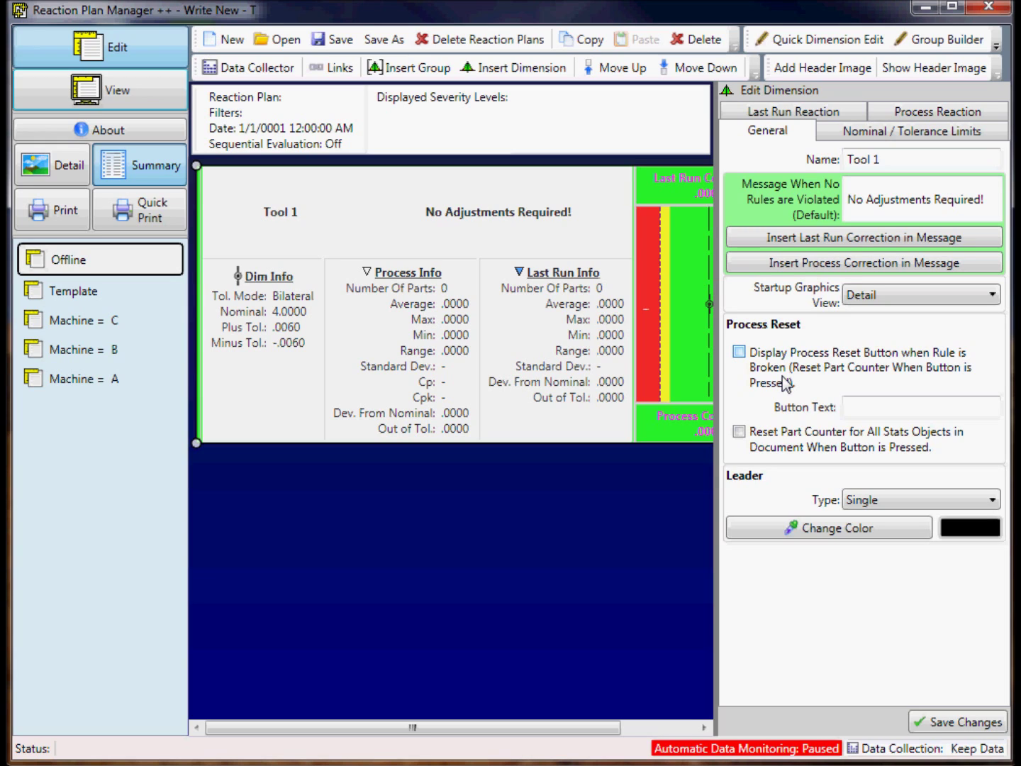
# Enable the process reset button on rule violation with the text "Press button if adjustment made!", keeping the leader type Single
pyautogui.click(739, 351)
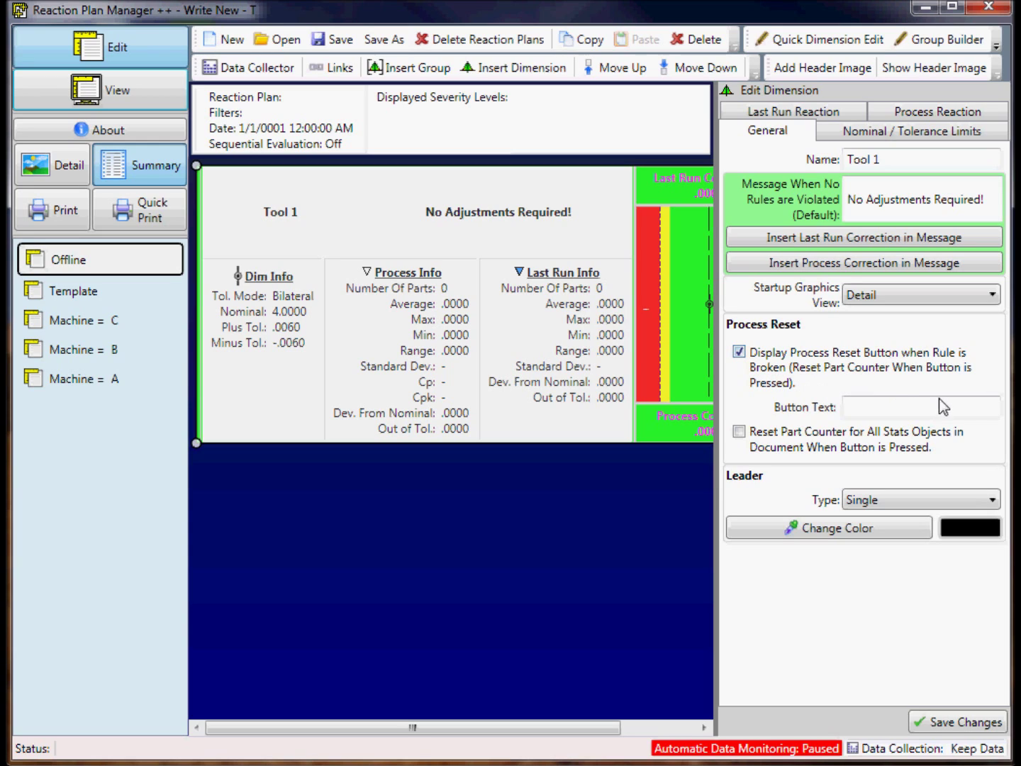
pyautogui.click(870, 406)
pyautogui.write('Press button')
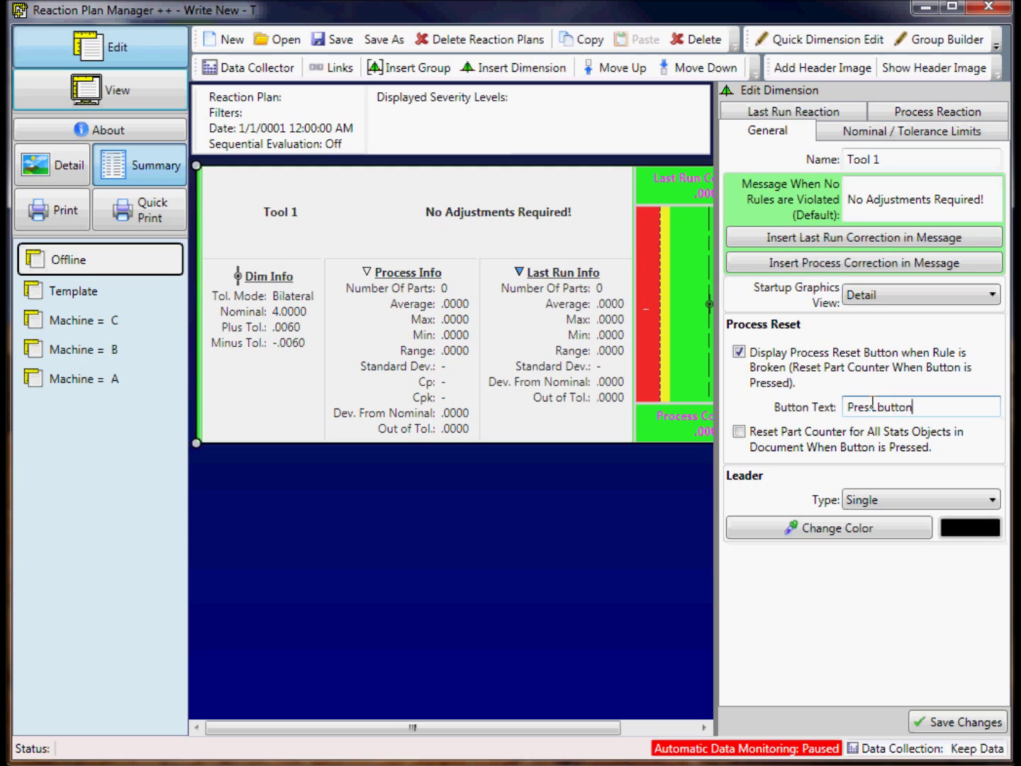
pyautogui.write(' if adjustment ma')
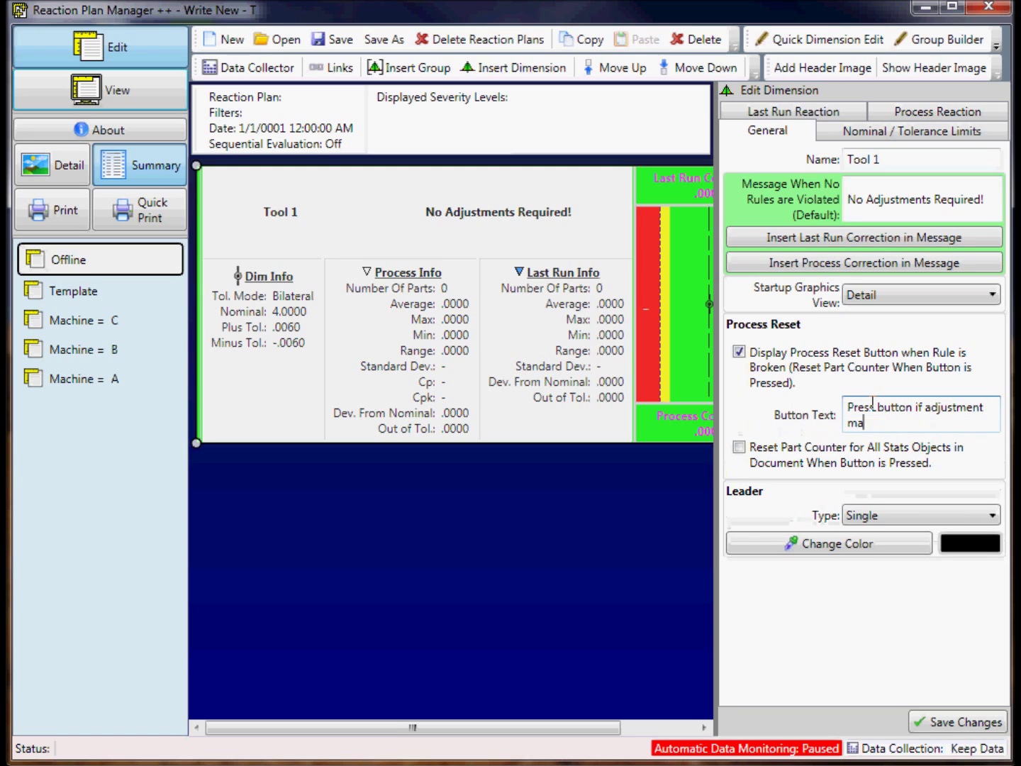
pyautogui.write('de!')
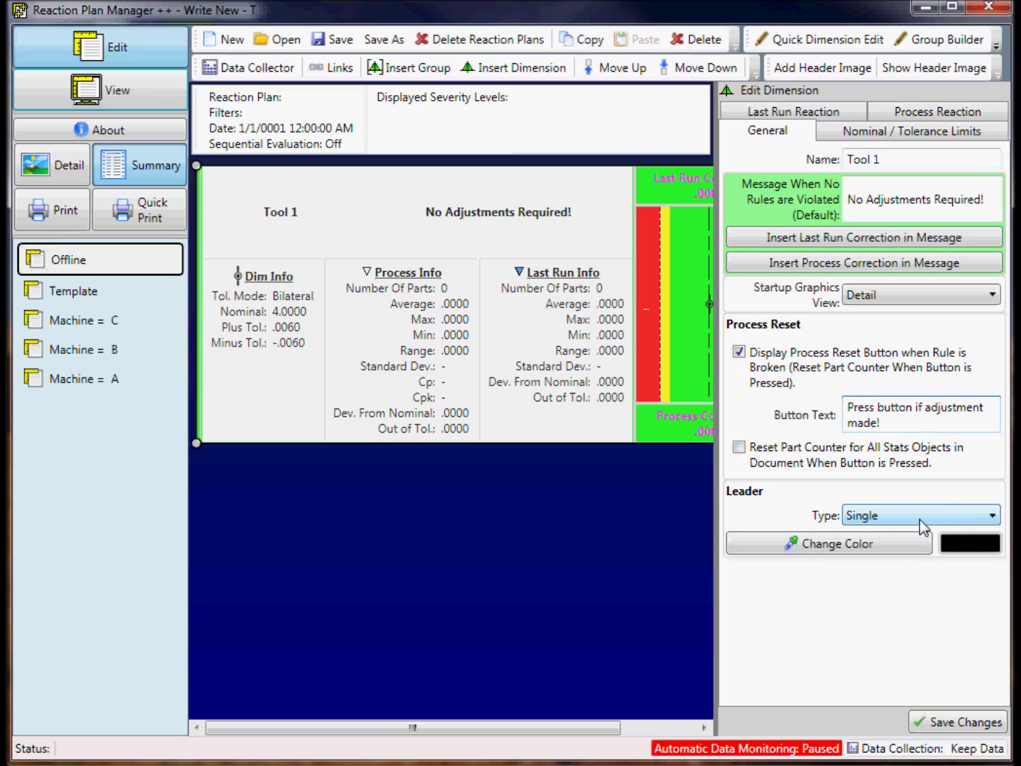
pyautogui.click(990, 517)
pyautogui.click(955, 551)
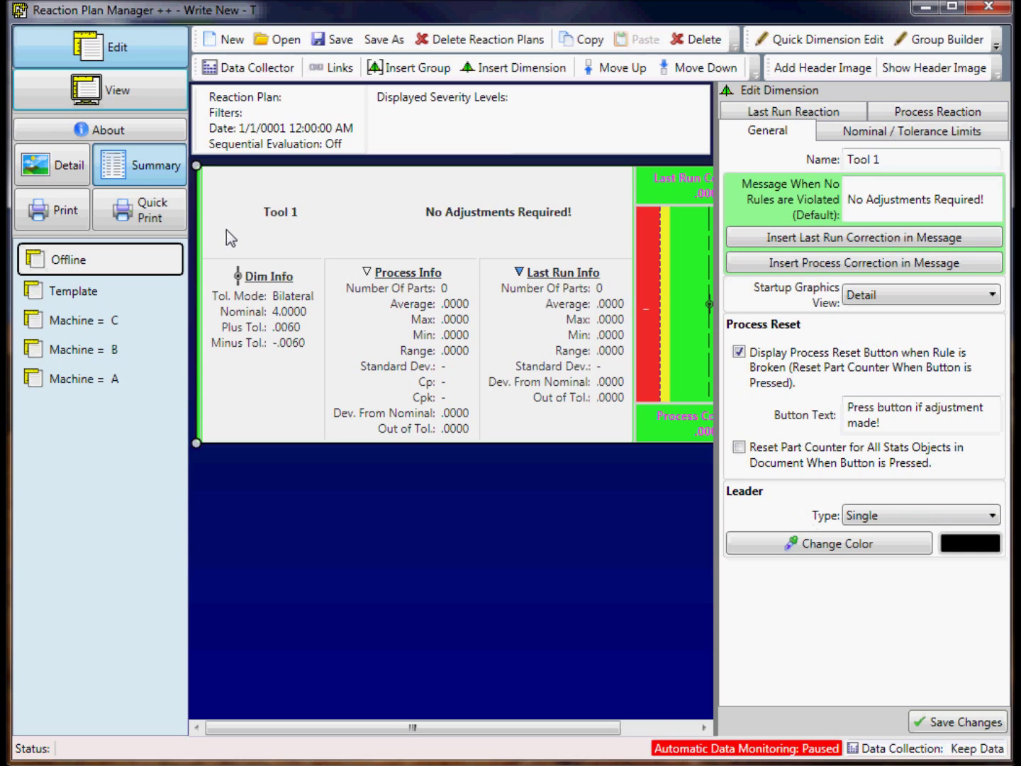
# Review Tool 1's tolerance mode and the data column and cell assignments, and set the target shift to 0.003
pyautogui.click(891, 135)
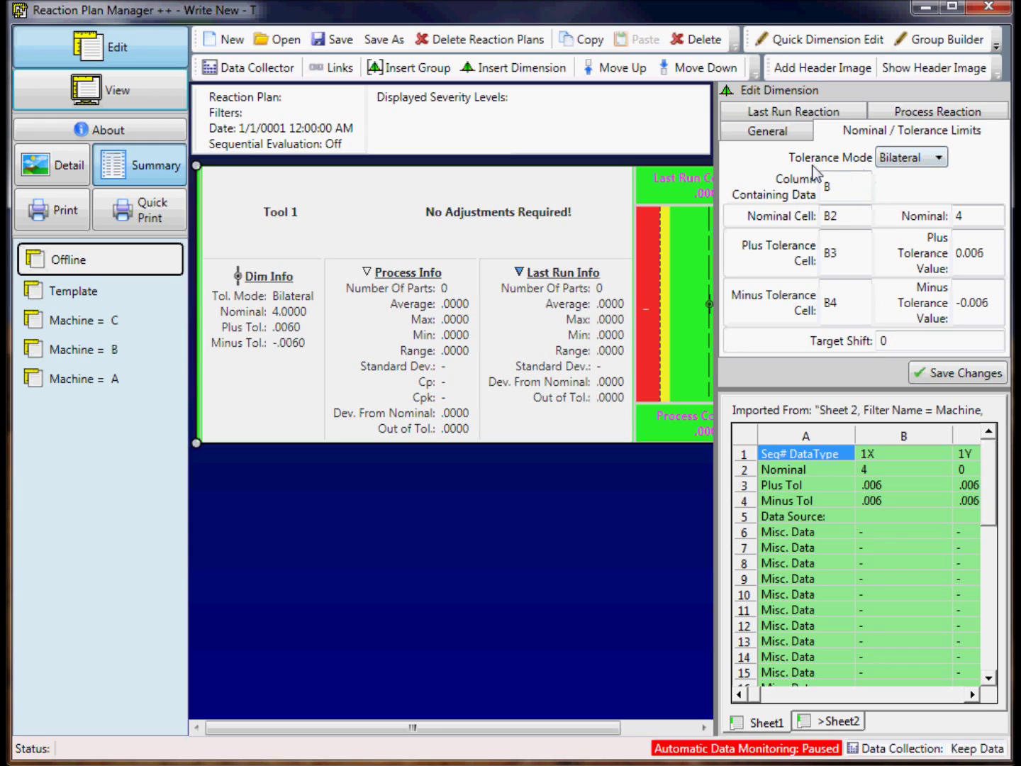
pyautogui.click(943, 170)
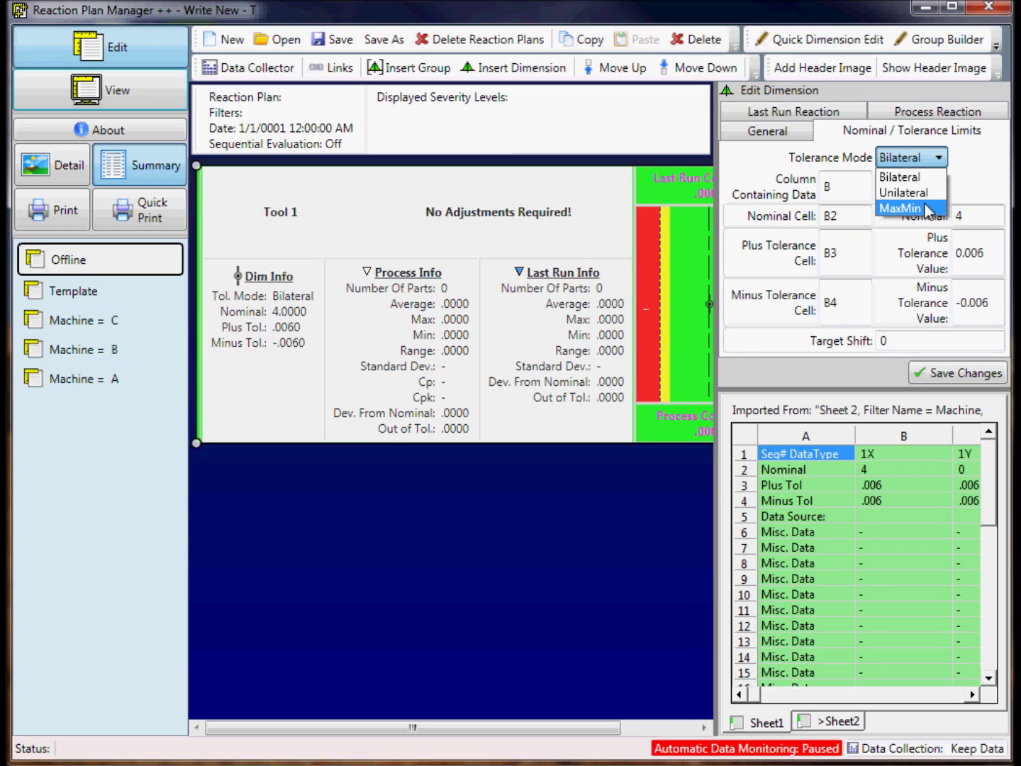
pyautogui.click(945, 165)
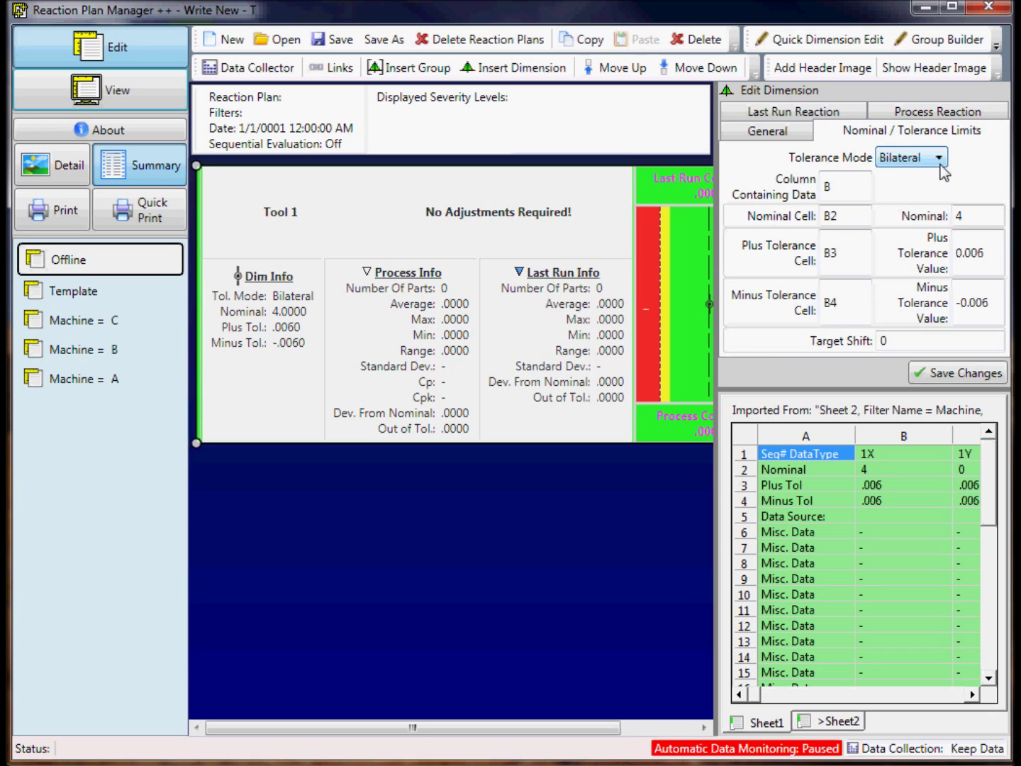
pyautogui.click(842, 188)
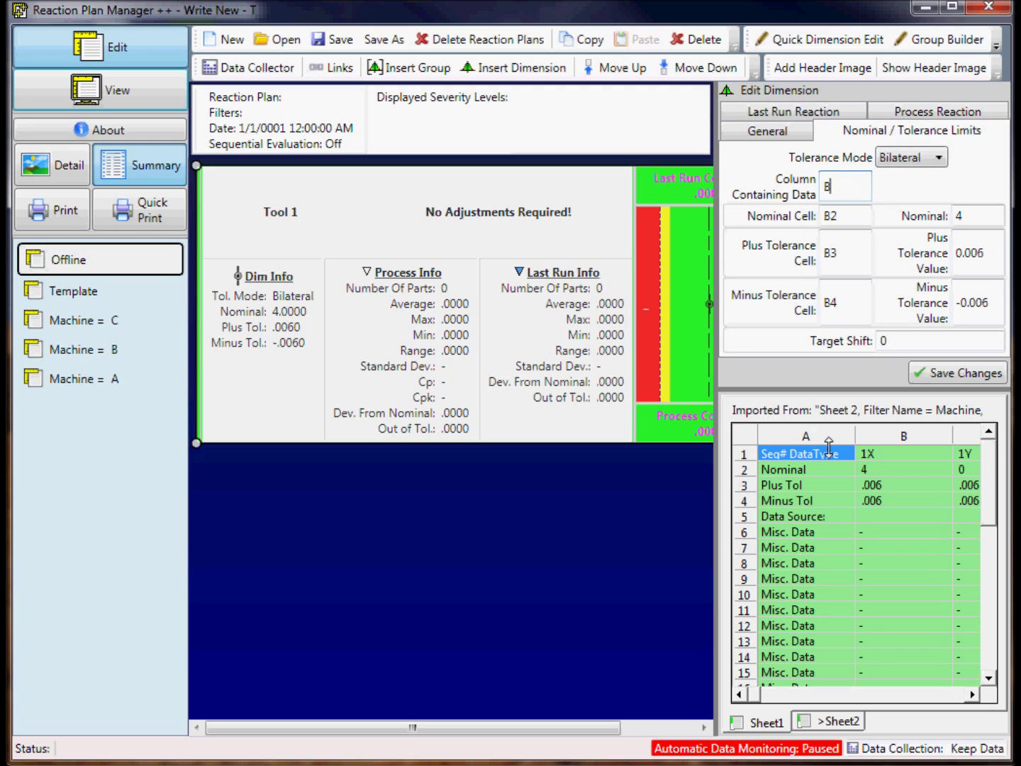
pyautogui.click(860, 220)
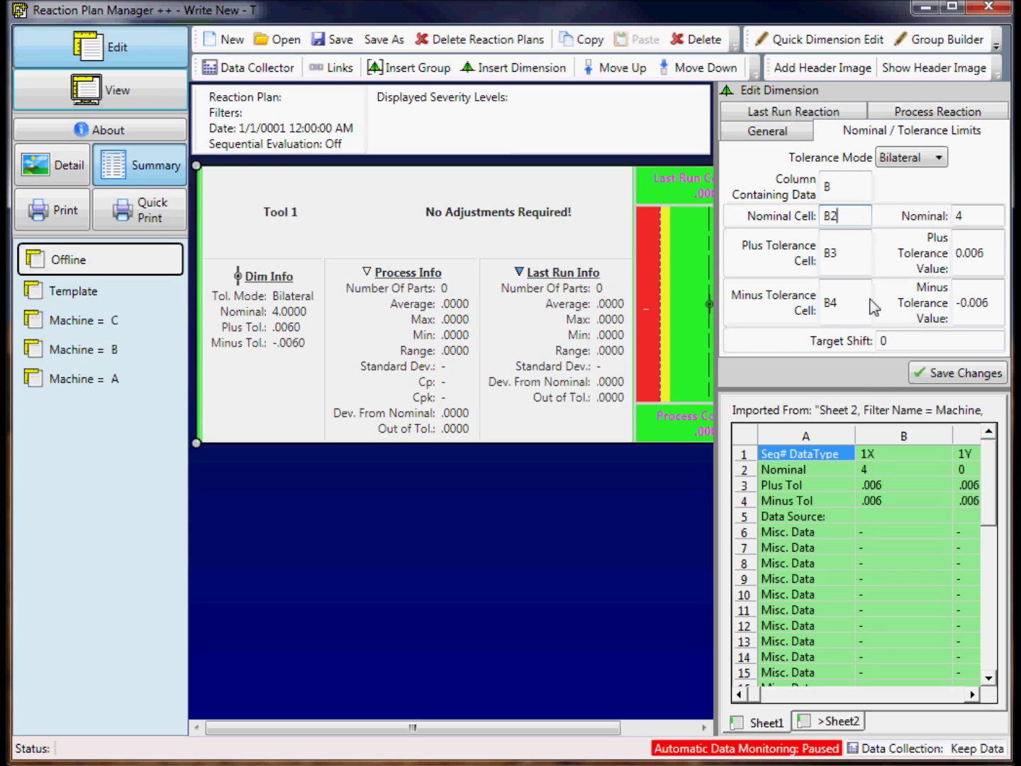
pyautogui.click(862, 265)
pyautogui.click(862, 303)
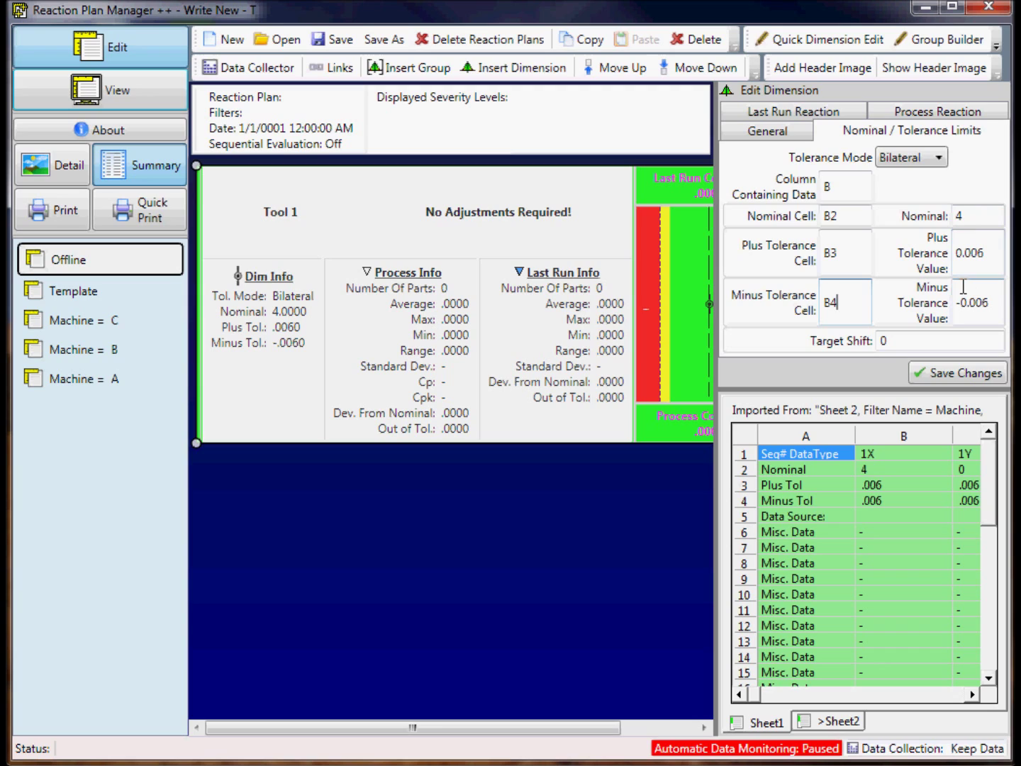
pyautogui.click(918, 341)
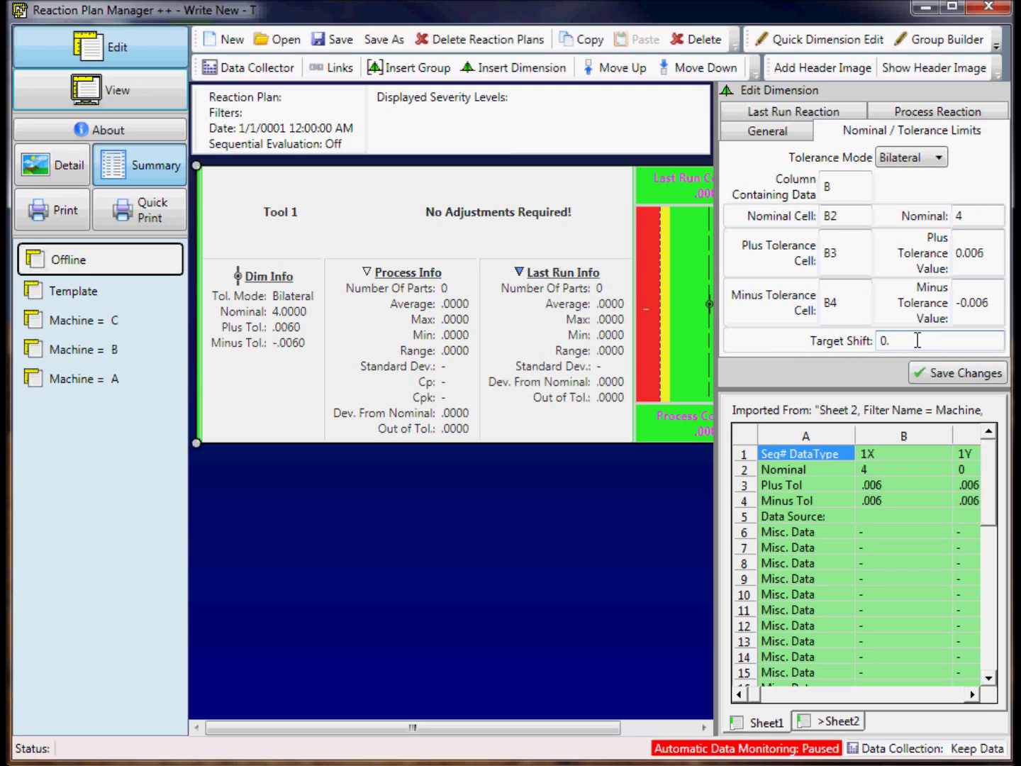
pyautogui.write('0.003')
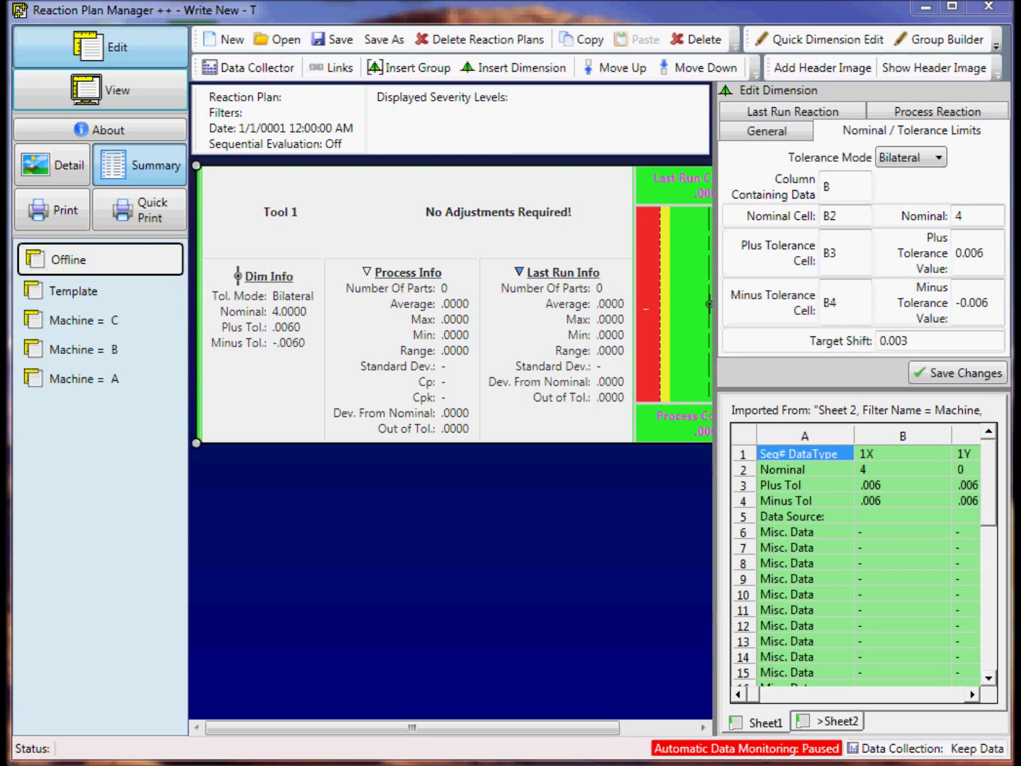
# Set the Last Run Correction Multiplier in Tool 1's last run reaction settings to .5
pyautogui.click(757, 113)
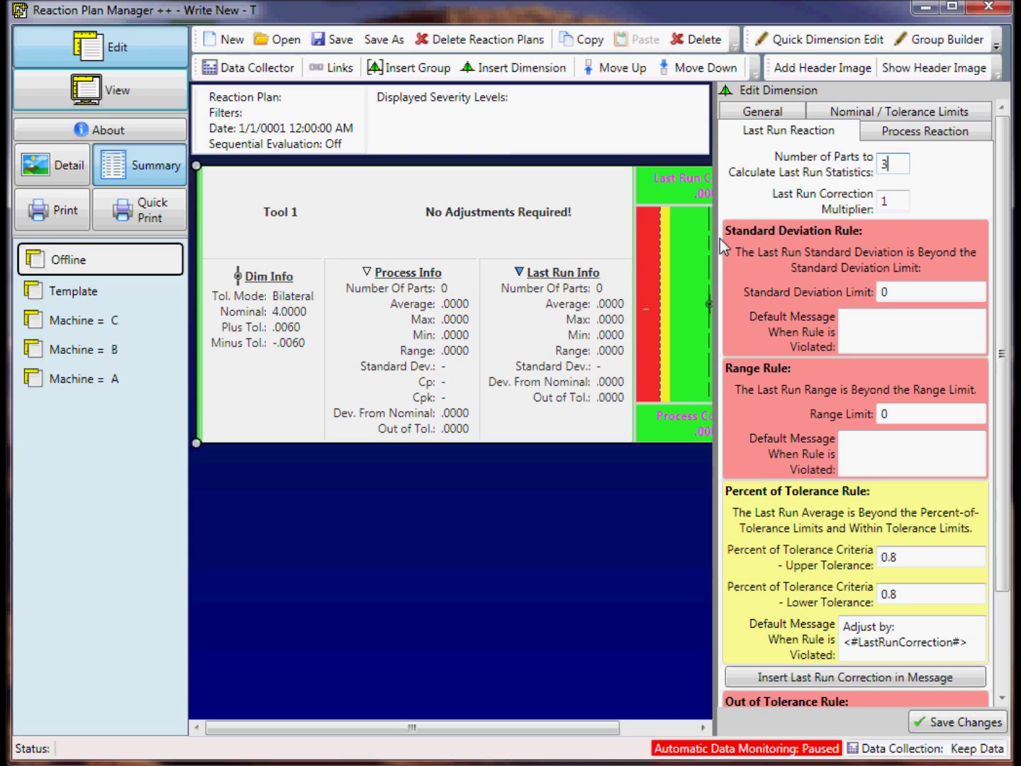
pyautogui.click(903, 203)
pyautogui.press('BackSpace')
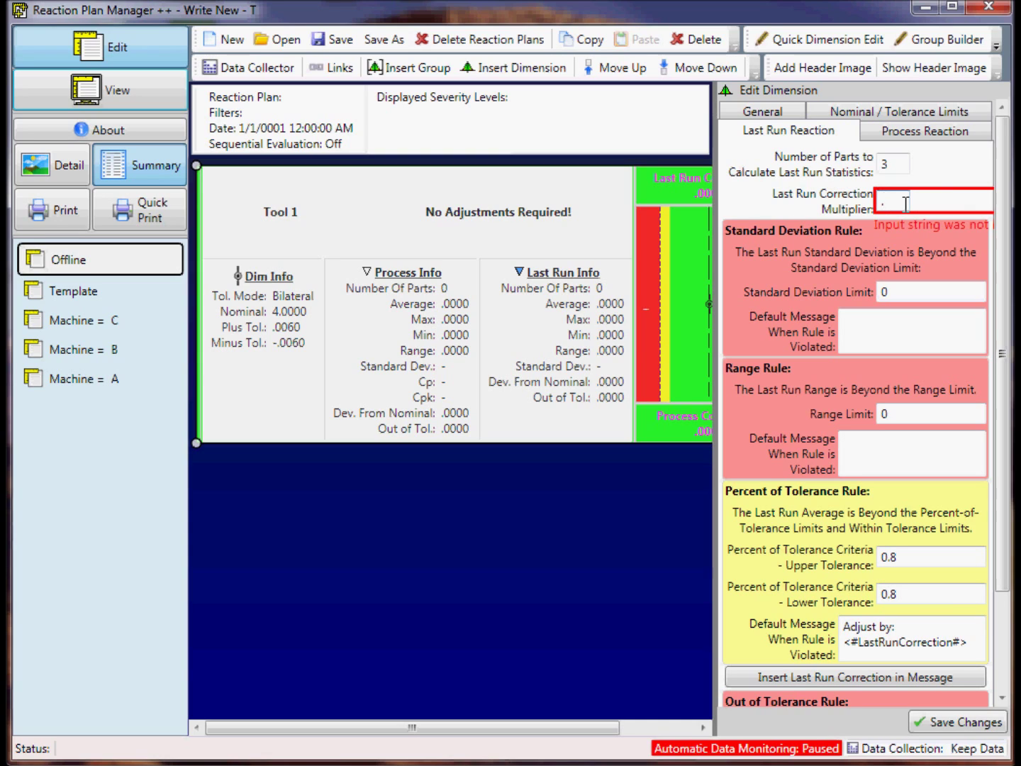
pyautogui.write('.5')
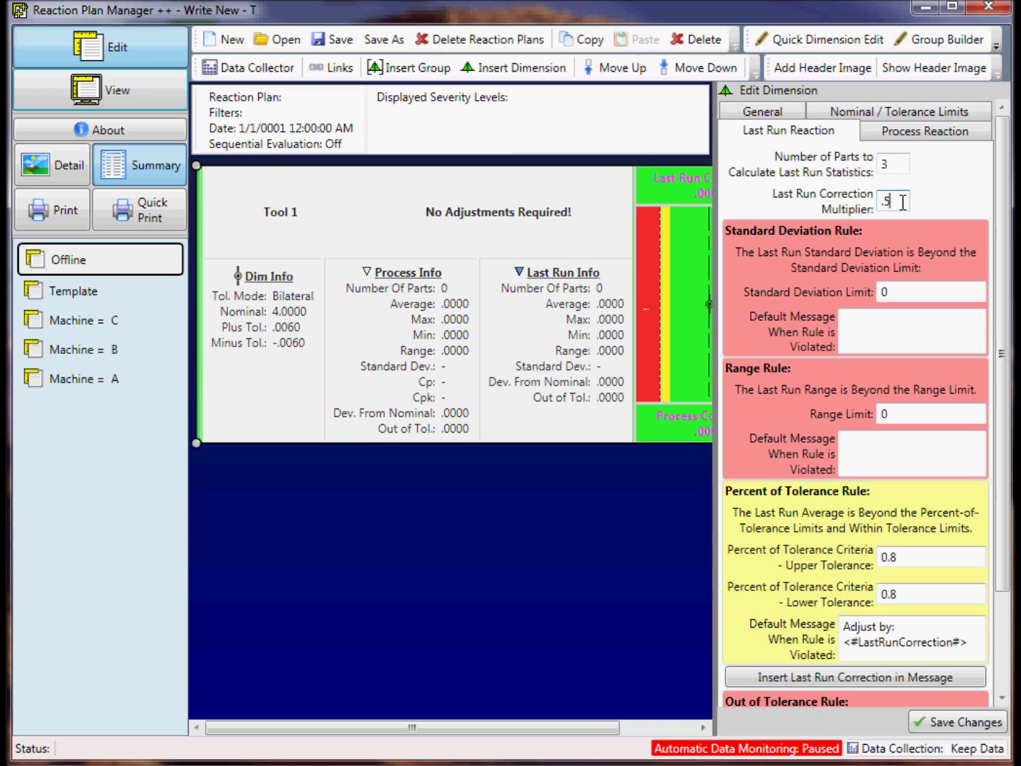
# Widen the dimension editing area and set the last run Standard Deviation Limit to 0.003
pyautogui.moveTo(716, 264); pyautogui.dragTo(565, 267)
pyautogui.scroll(-1, 1005, 245)
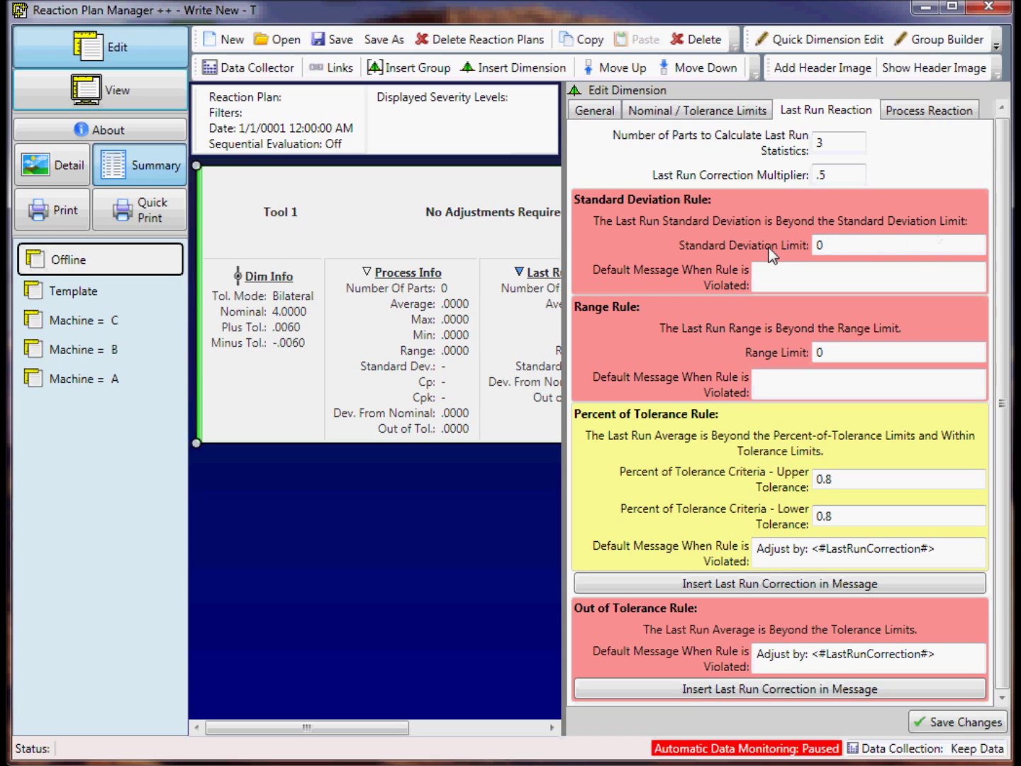
pyautogui.click(865, 248)
pyautogui.write('.003')
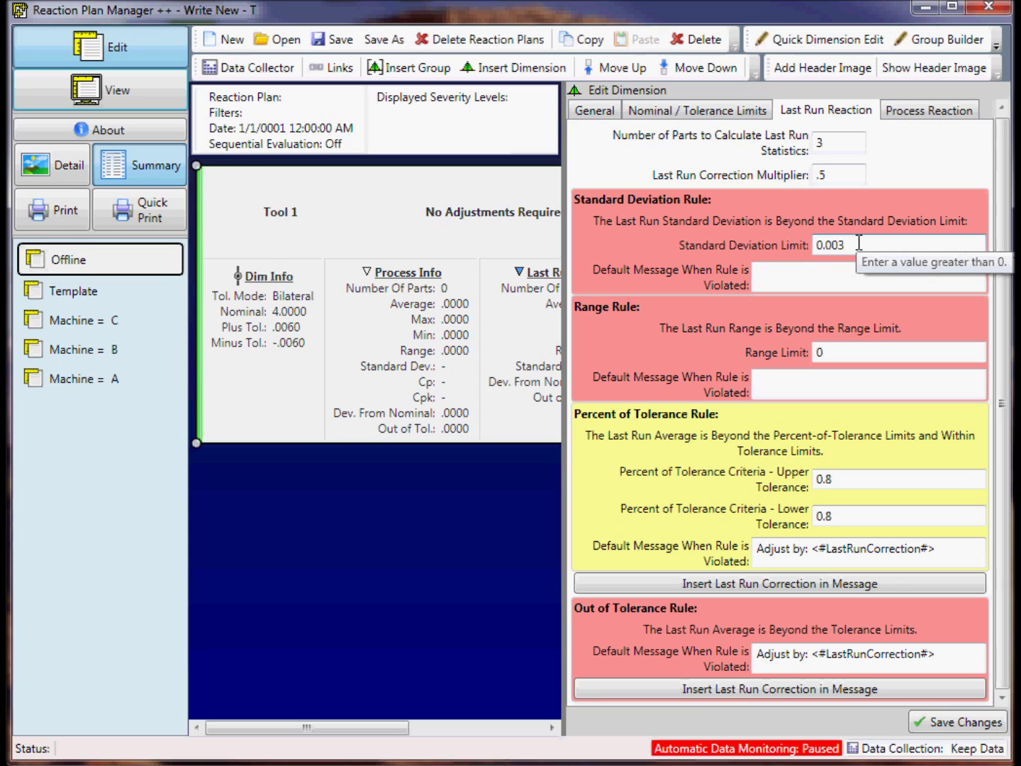
# Set the Standard Deviation Rule's default violation message to "Stnd Dev Rule Violation - Contact Engineering"
pyautogui.click(820, 274)
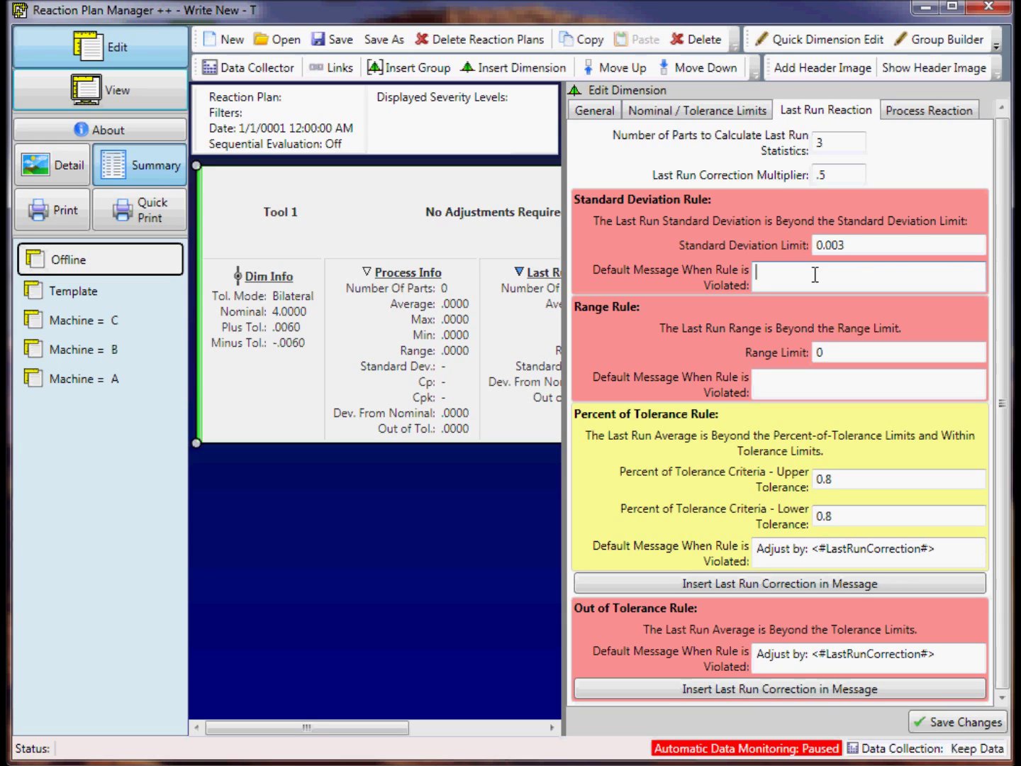
pyautogui.write('Contact ')
pyautogui.write('Eng')
pyautogui.write('ineer')
pyautogui.write('ing')
pyautogui.write('Stnd De')
pyautogui.write('v Rul V')
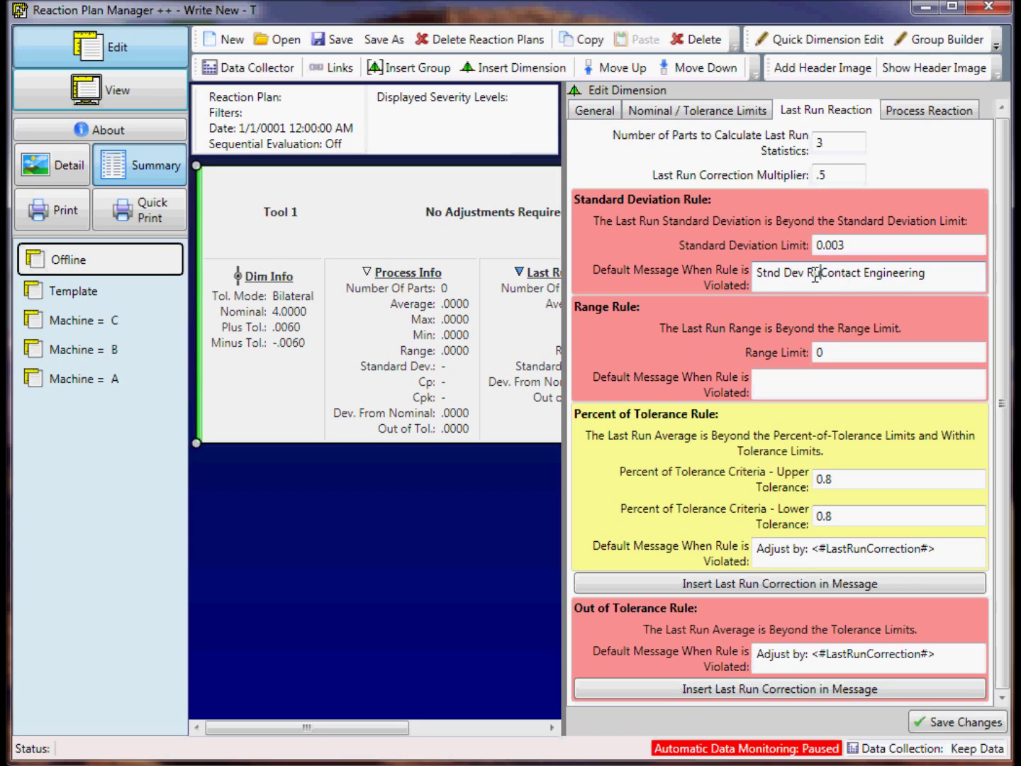
pyautogui.write('io')
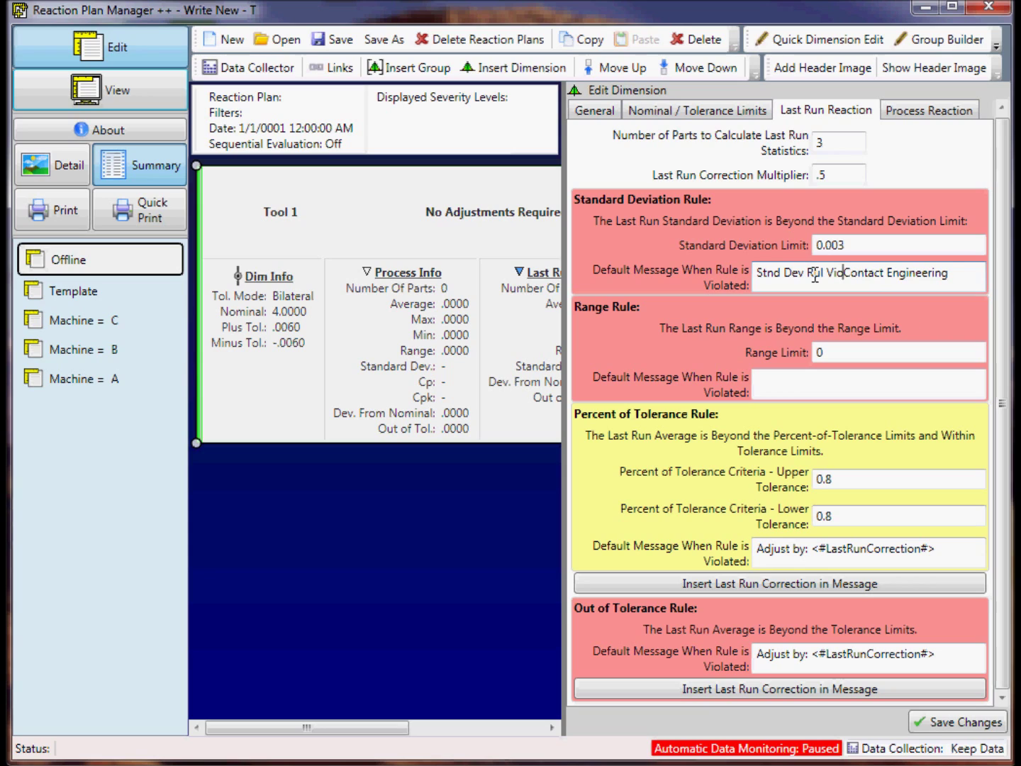
pyautogui.press('BackSpace')
pyautogui.write('iolation ')
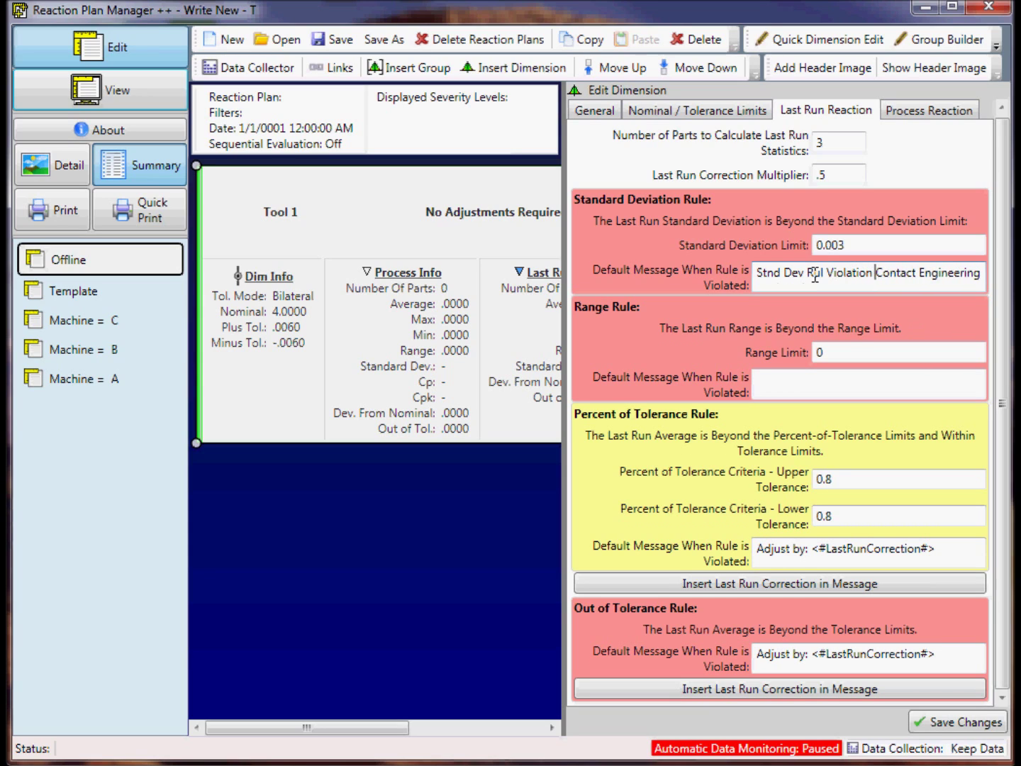
pyautogui.write('-')
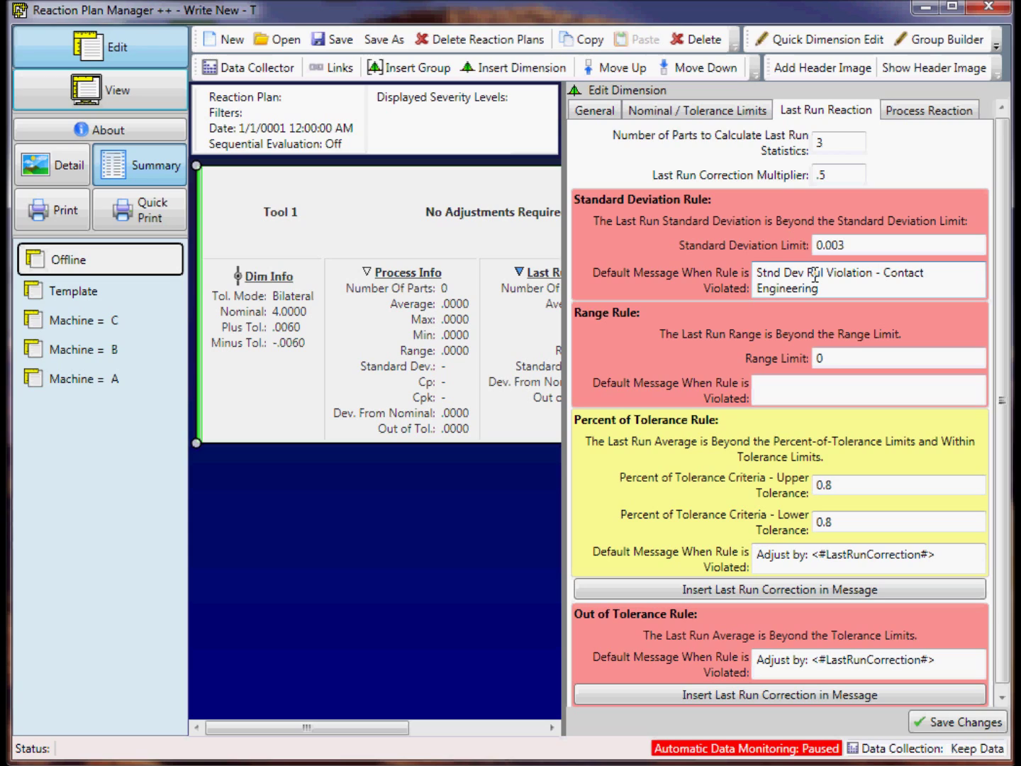
pyautogui.press('Left')
pyautogui.press('Left')
pyautogui.press('Left')
pyautogui.press('Left')
pyautogui.press('Left')
pyautogui.press('Left')
pyautogui.press('Left')
pyautogui.press('Left')
pyautogui.press('Left')
pyautogui.press('Left')
pyautogui.press('Left')
pyautogui.press('Left')
pyautogui.press('Left')
pyautogui.write('e')
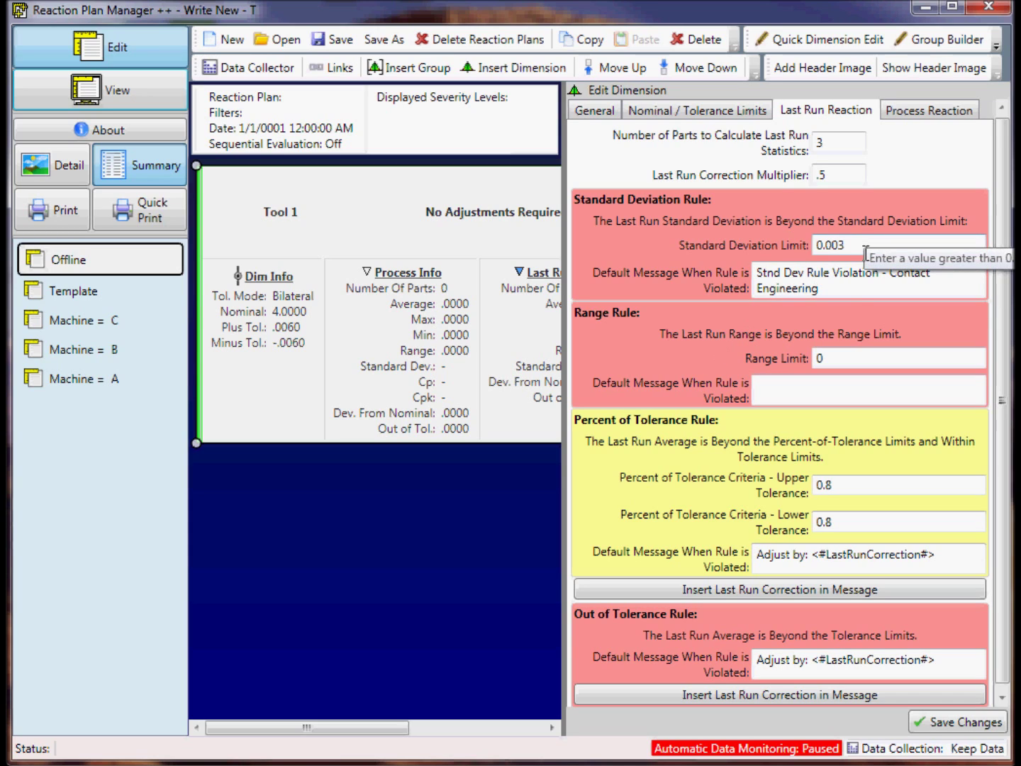
# Set the last run Range Limit to .004 and its default violation message to "Range Rule Violatin - Contact Engineering"
pyautogui.click(835, 358)
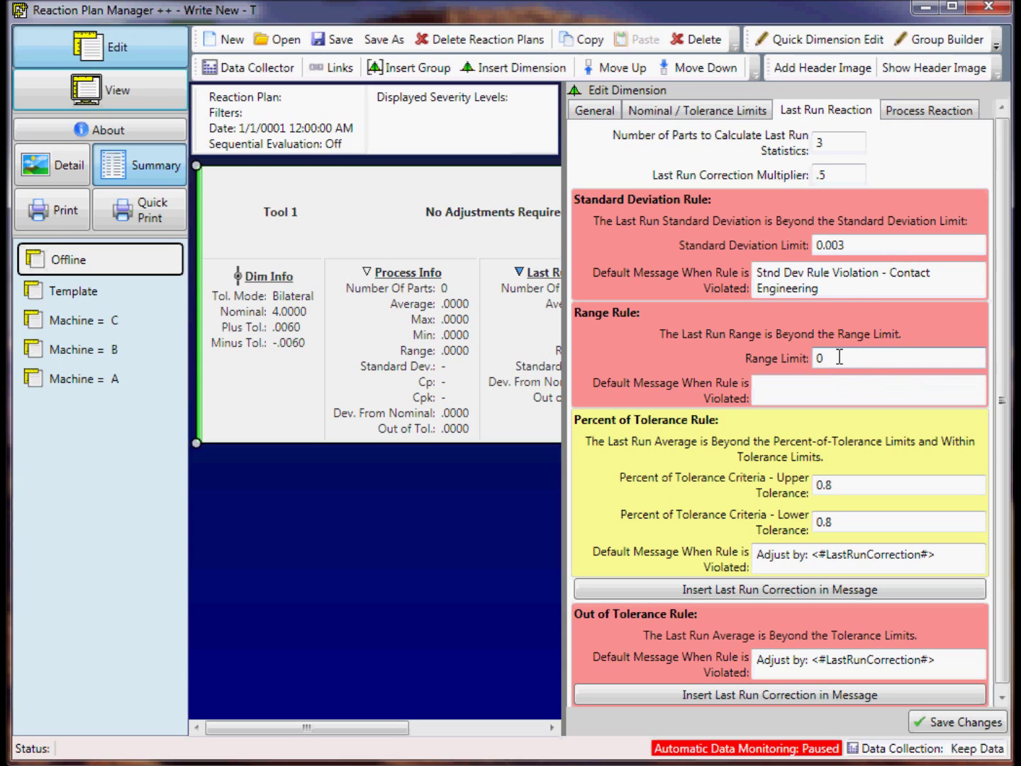
pyautogui.write('.004')
pyautogui.click(834, 287)
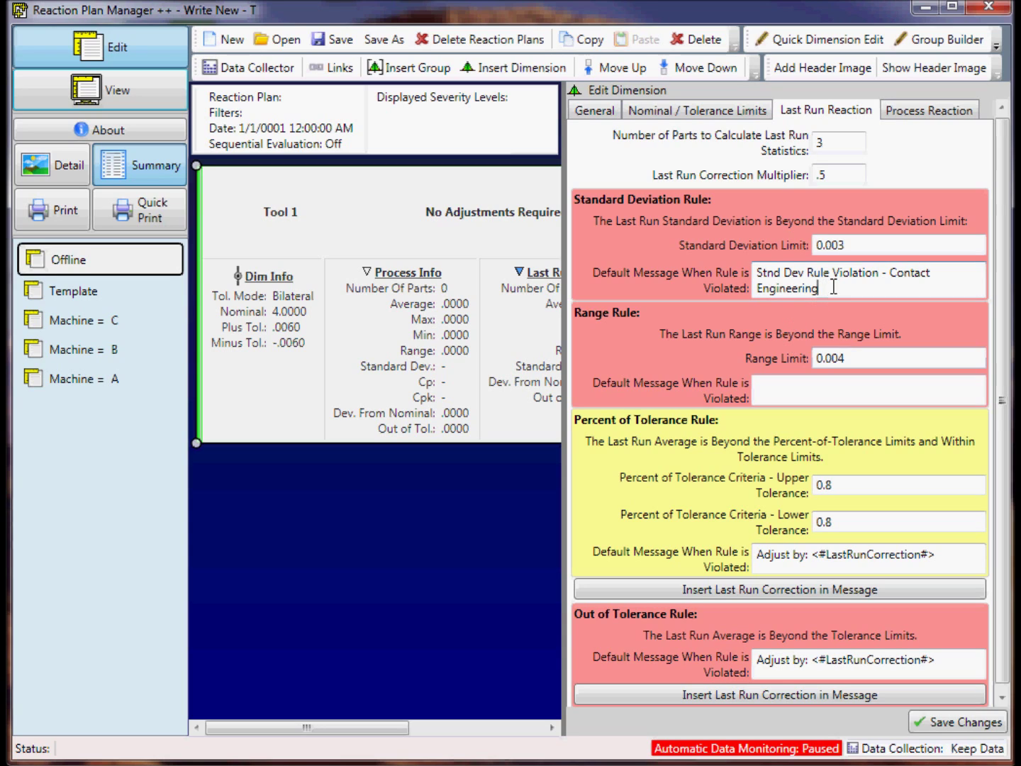
pyautogui.click(832, 393)
pyautogui.write('Ran')
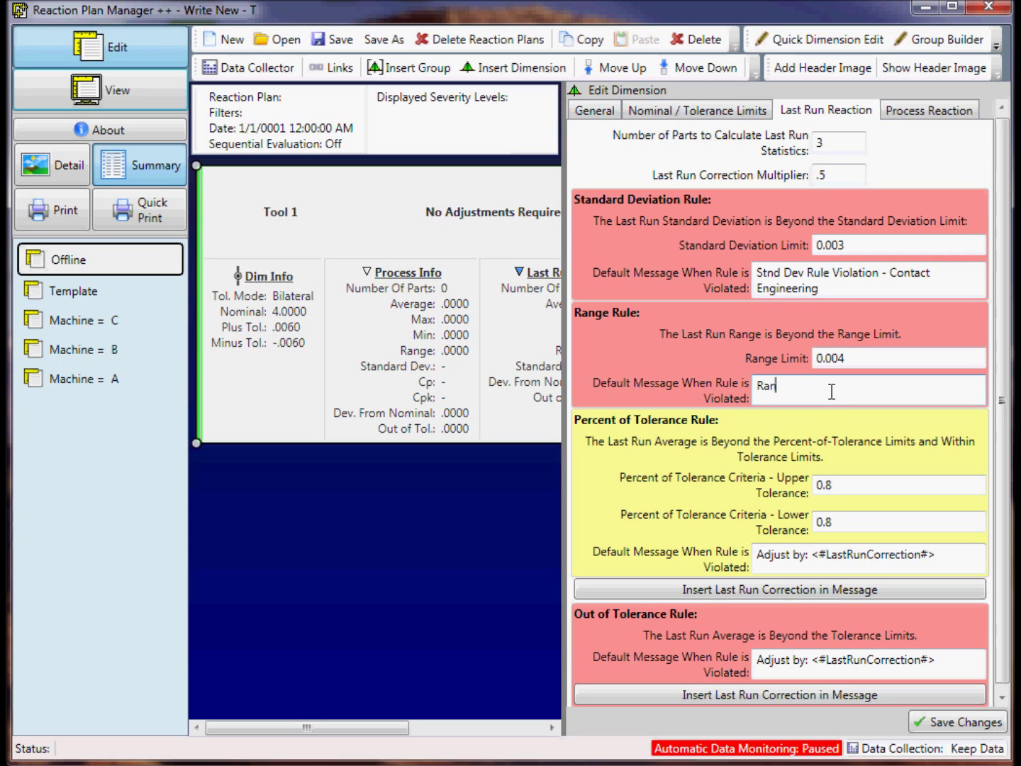
pyautogui.write('ge Rule Violatin - Contact Engineering')
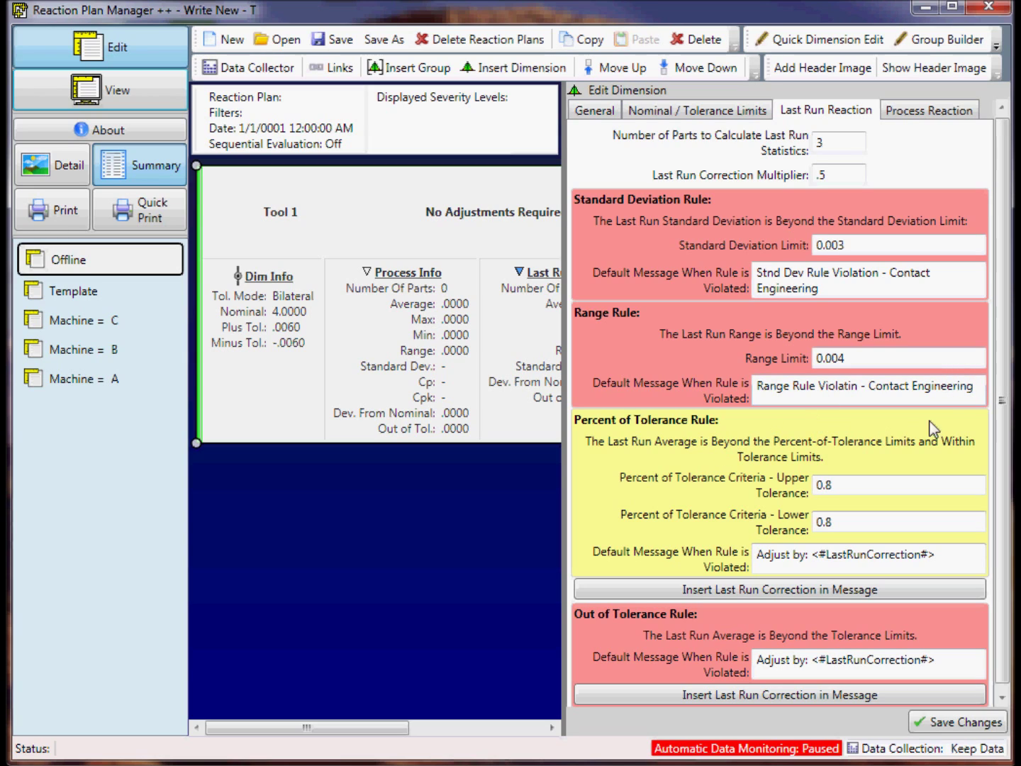
# Review the upper and lower percent-of-tolerance criteria and the default messages of the Percent of Tolerance and Out of Tolerance rules
pyautogui.scroll(-1, 1004, 432)
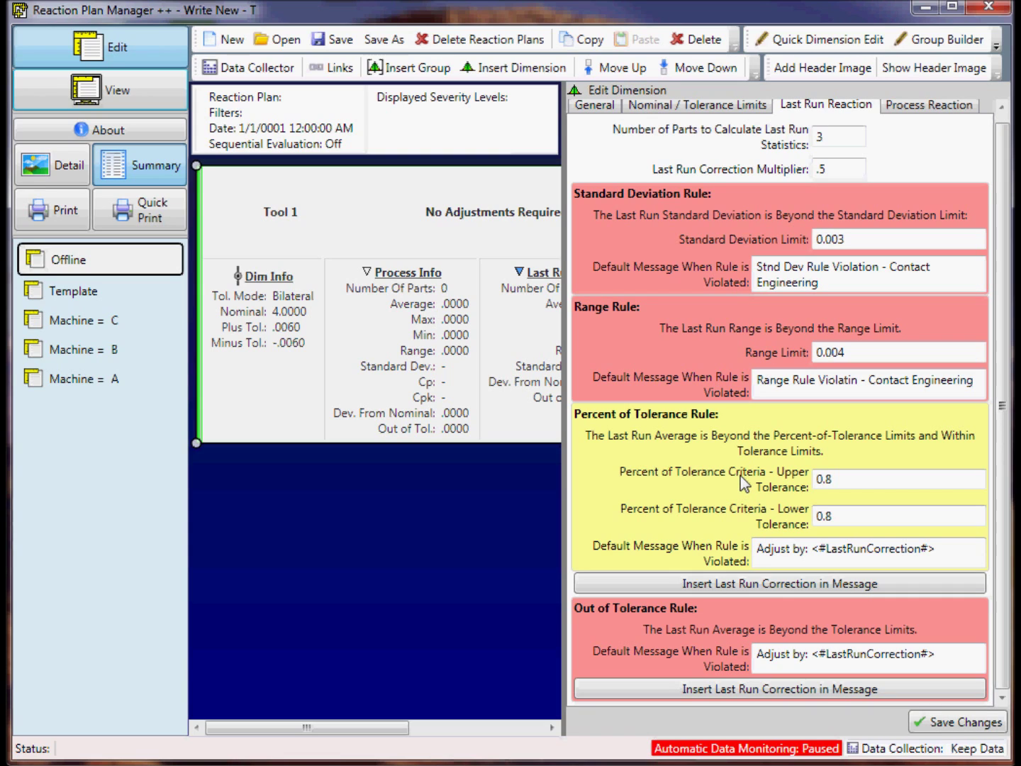
pyautogui.click(842, 479)
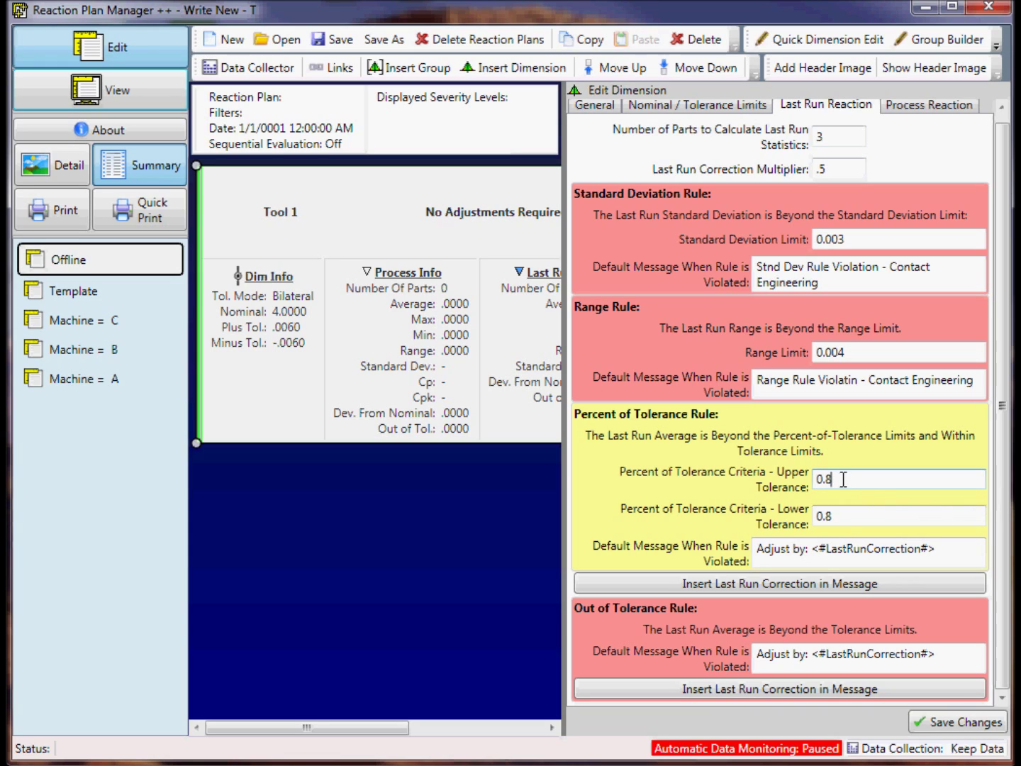
pyautogui.click(858, 517)
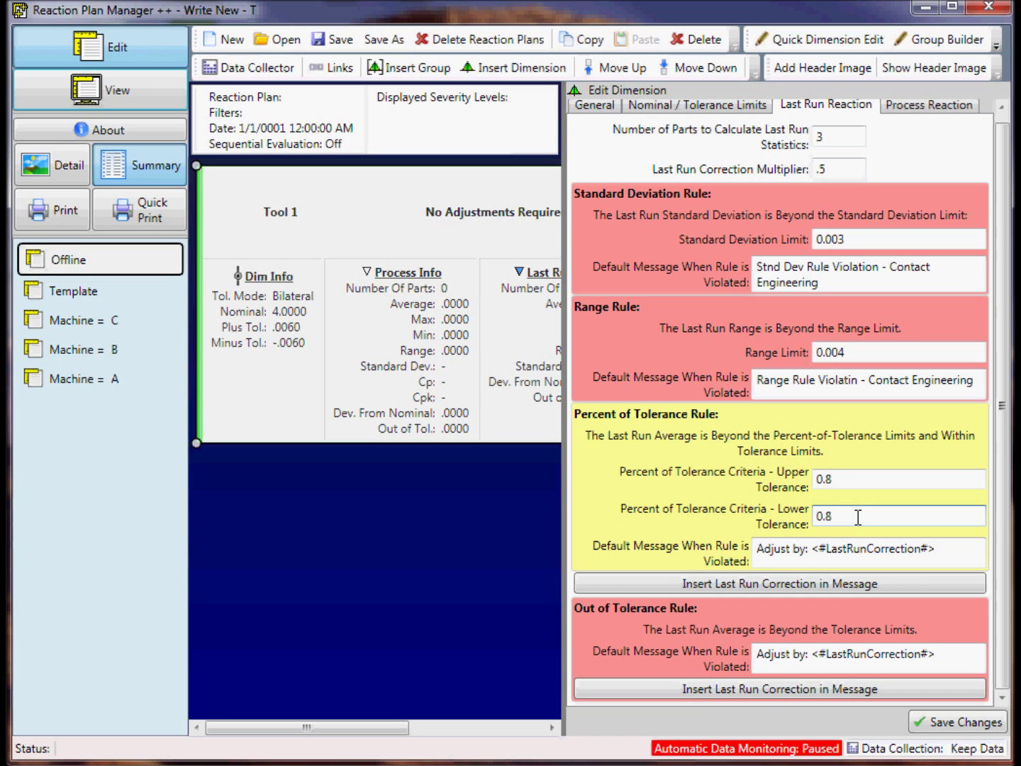
pyautogui.click(859, 481)
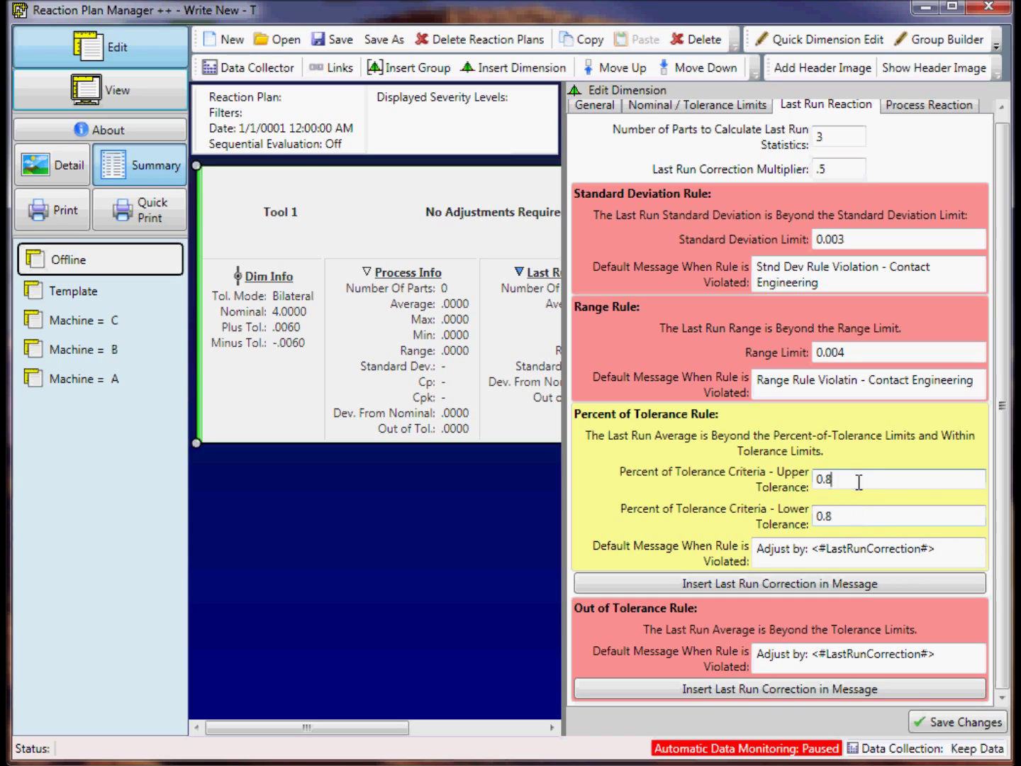
pyautogui.click(861, 509)
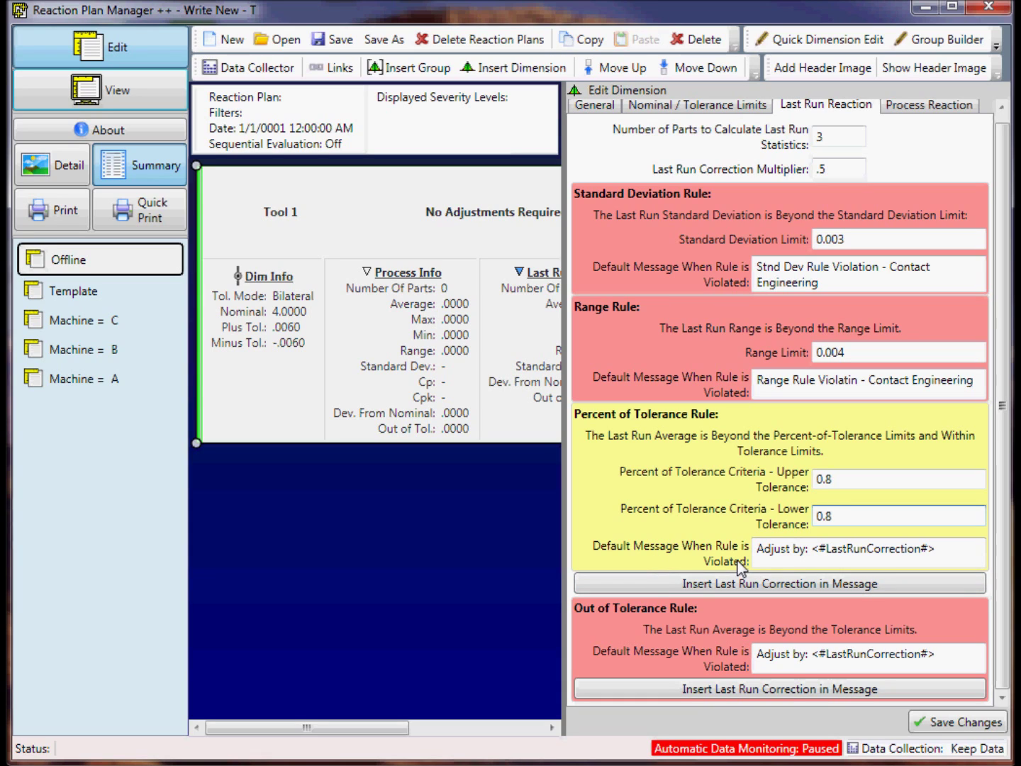
pyautogui.click(944, 552)
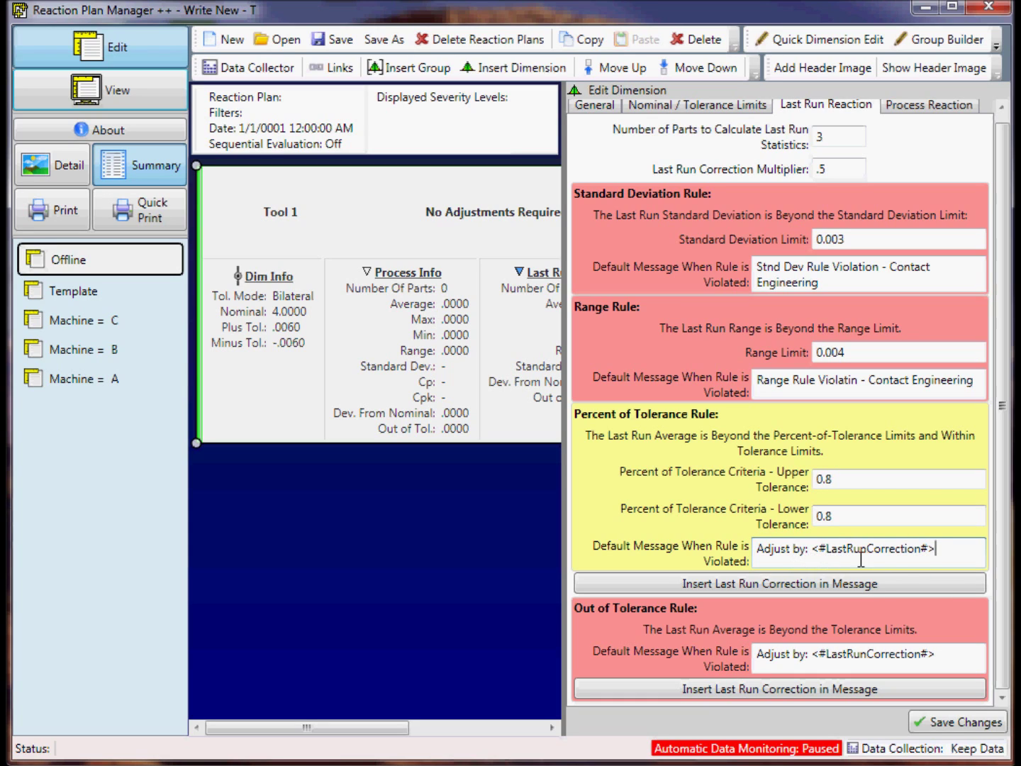
pyautogui.moveTo(940, 551); pyautogui.dragTo(816, 562)
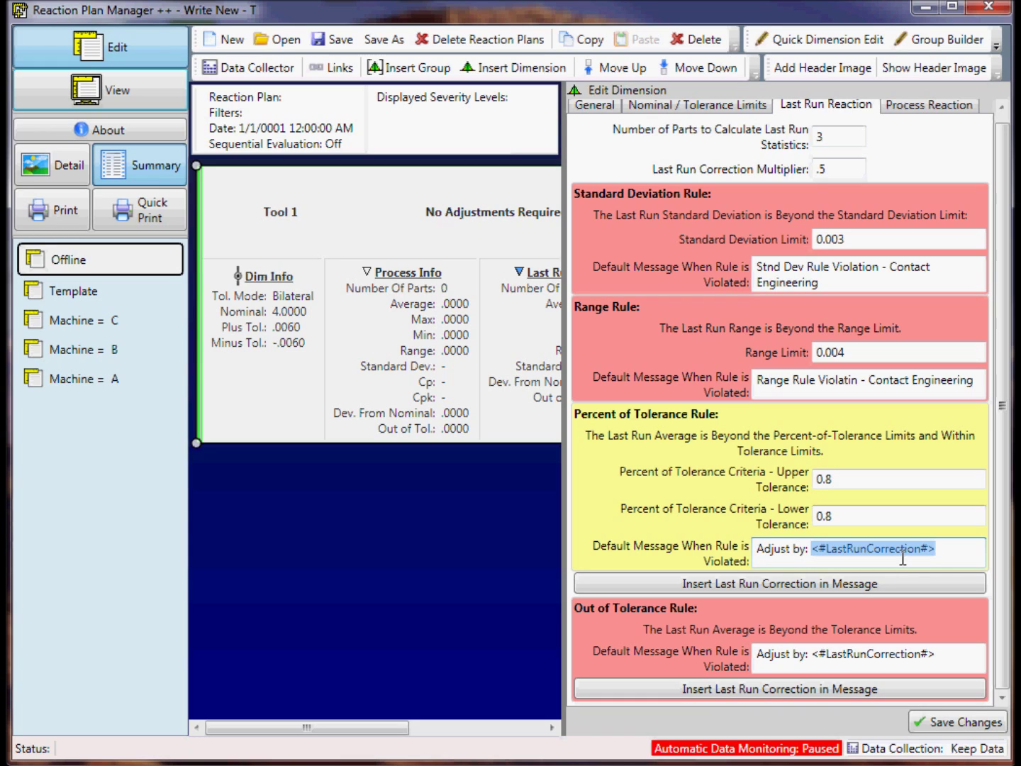
pyautogui.click(941, 551)
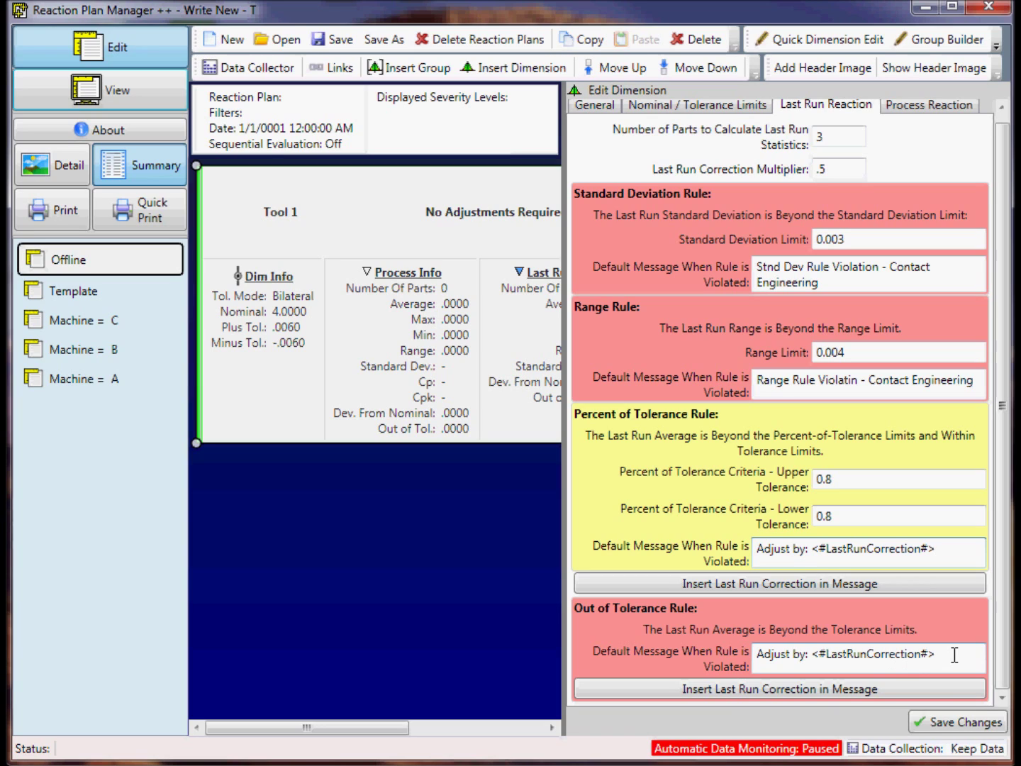
pyautogui.moveTo(955, 655); pyautogui.dragTo(749, 660)
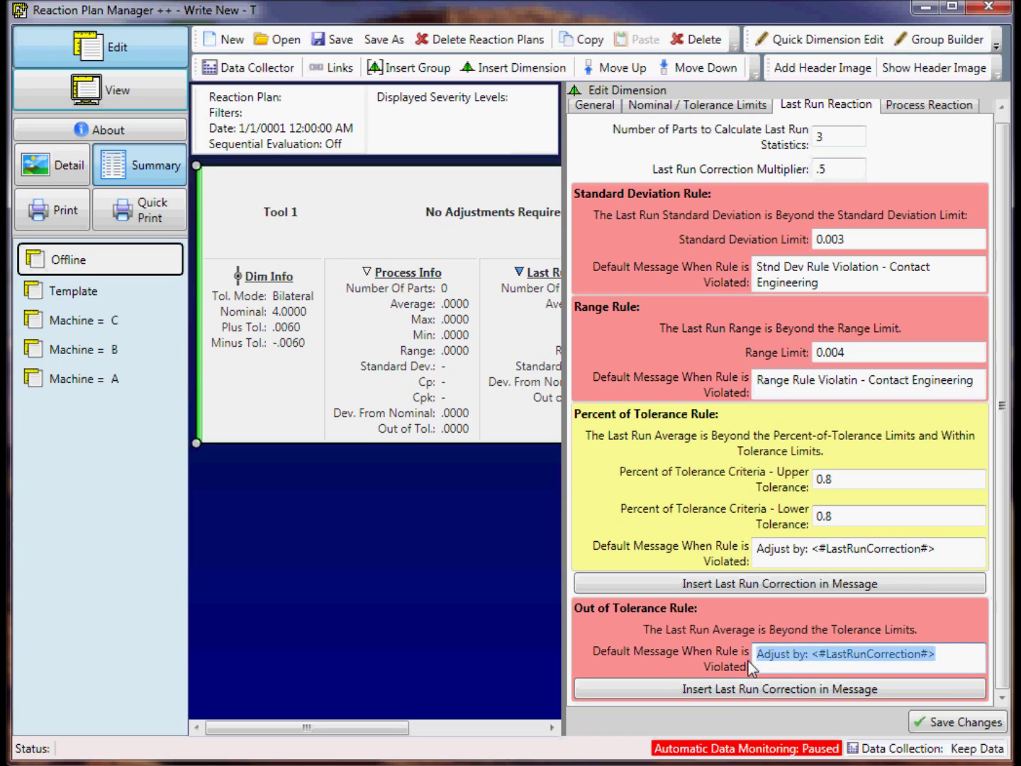
pyautogui.click(877, 668)
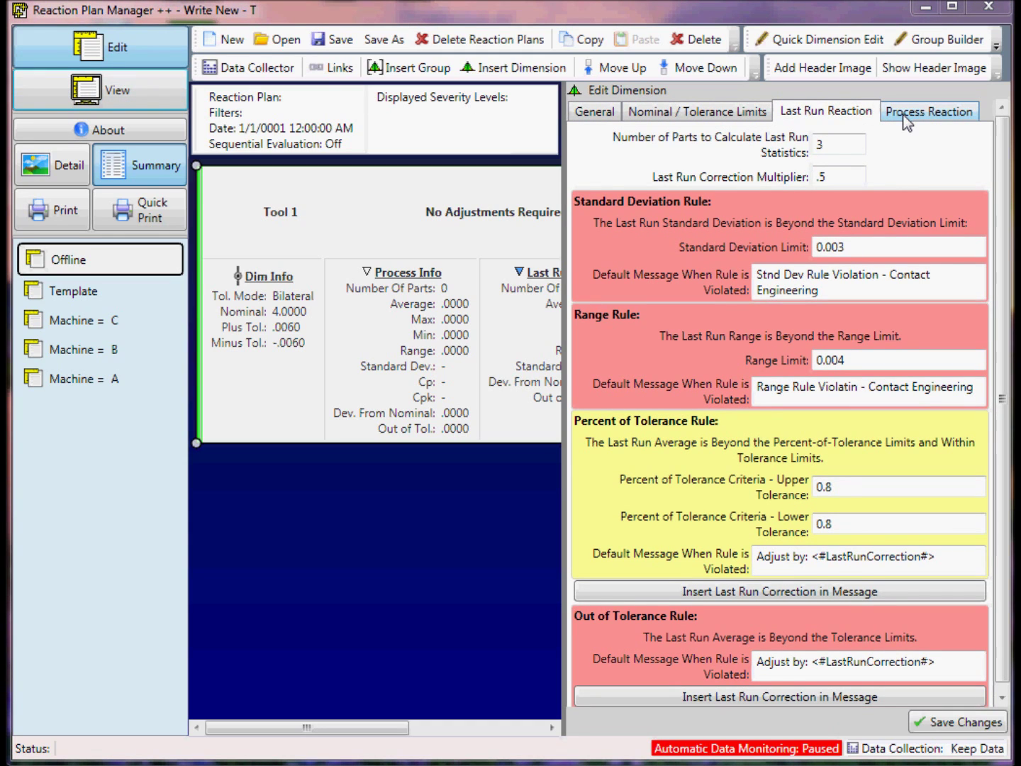
# Review Tool 1's process reaction part counts and set the number of standard deviations on each side of average to 3
pyautogui.click(903, 114)
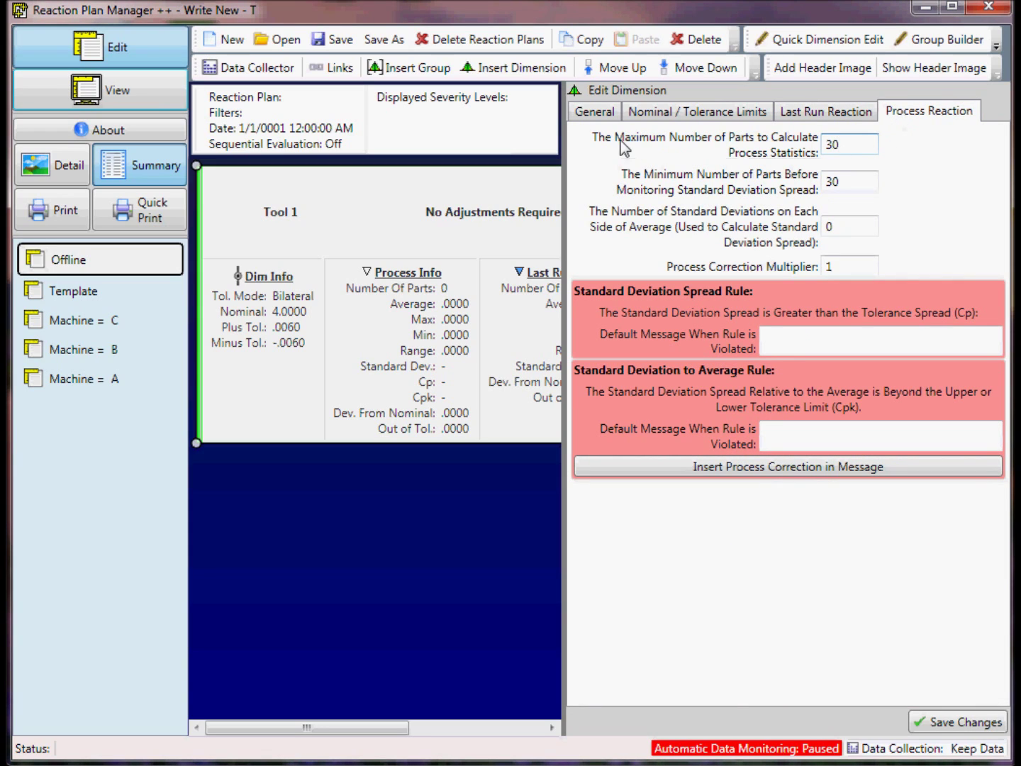
pyautogui.moveTo(666, 151)
pyautogui.click(840, 181)
pyautogui.click(687, 201)
pyautogui.moveTo(691, 197)
pyautogui.click(855, 182)
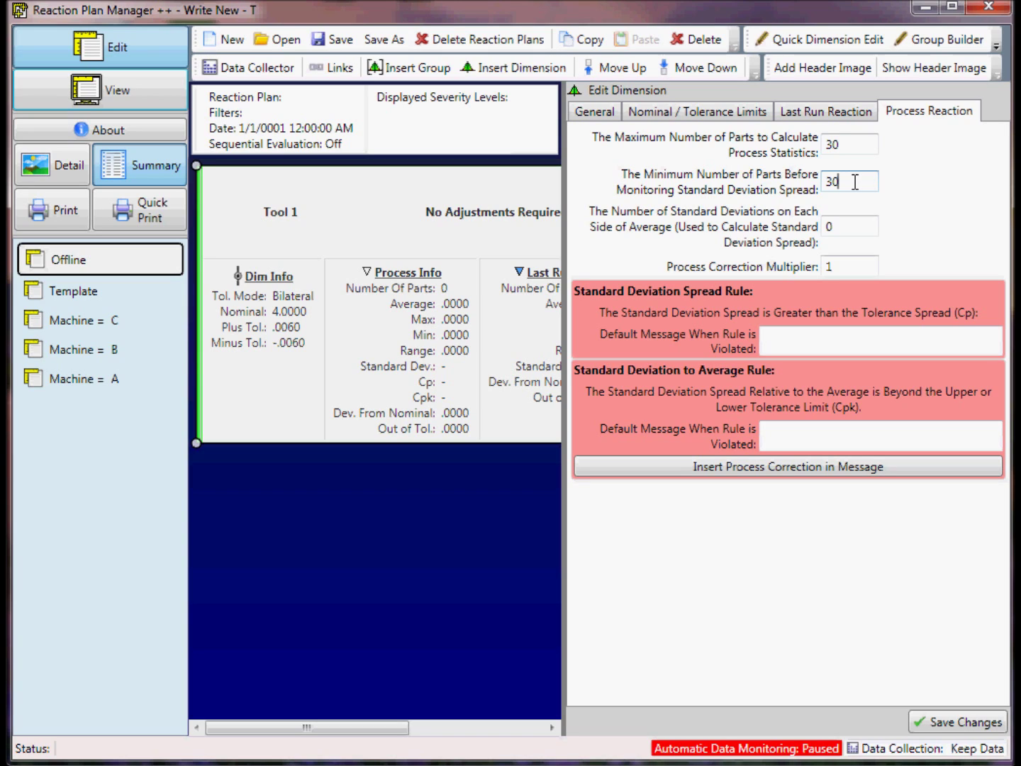
pyautogui.click(858, 226)
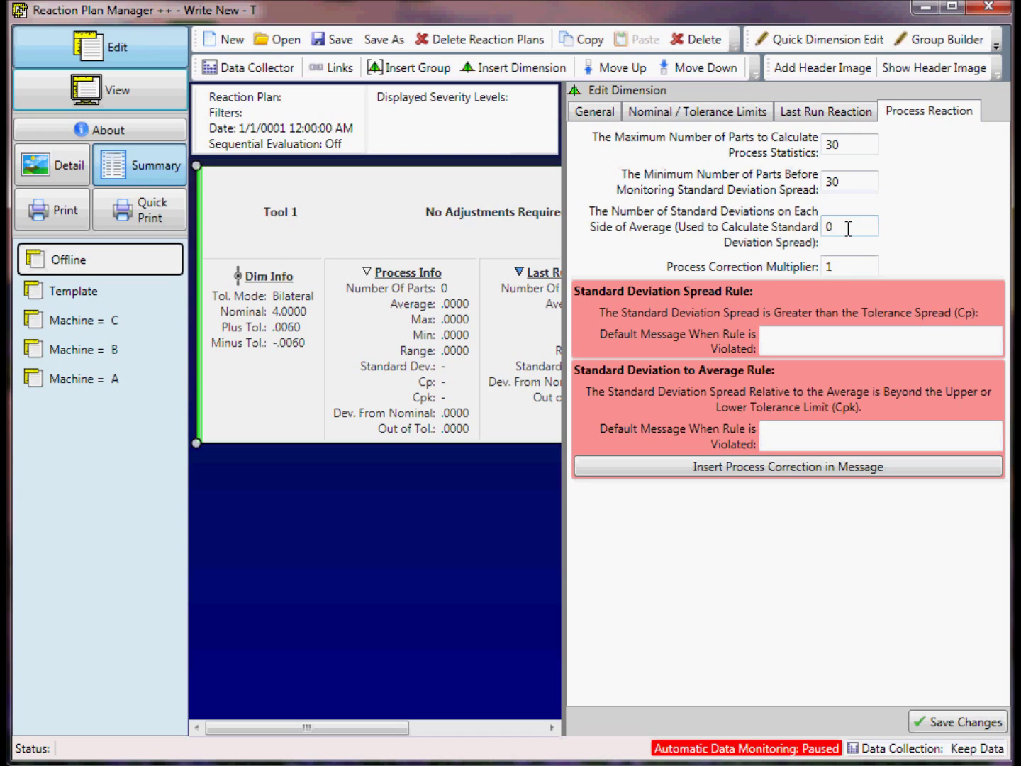
pyautogui.moveTo(849, 226)
pyautogui.doubleClick(830, 227)
pyautogui.write('3')
# Set the Process Correction Multiplier in Tool 1's process reaction settings to .5
pyautogui.click(847, 266)
pyautogui.moveTo(831, 266); pyautogui.dragTo(826, 274)
pyautogui.write('5')
pyautogui.write('.')
# Set the Standard Deviation Spread Rule's default violation message to "Cp Rule Violation - Contcat Engineering"
pyautogui.click(903, 344)
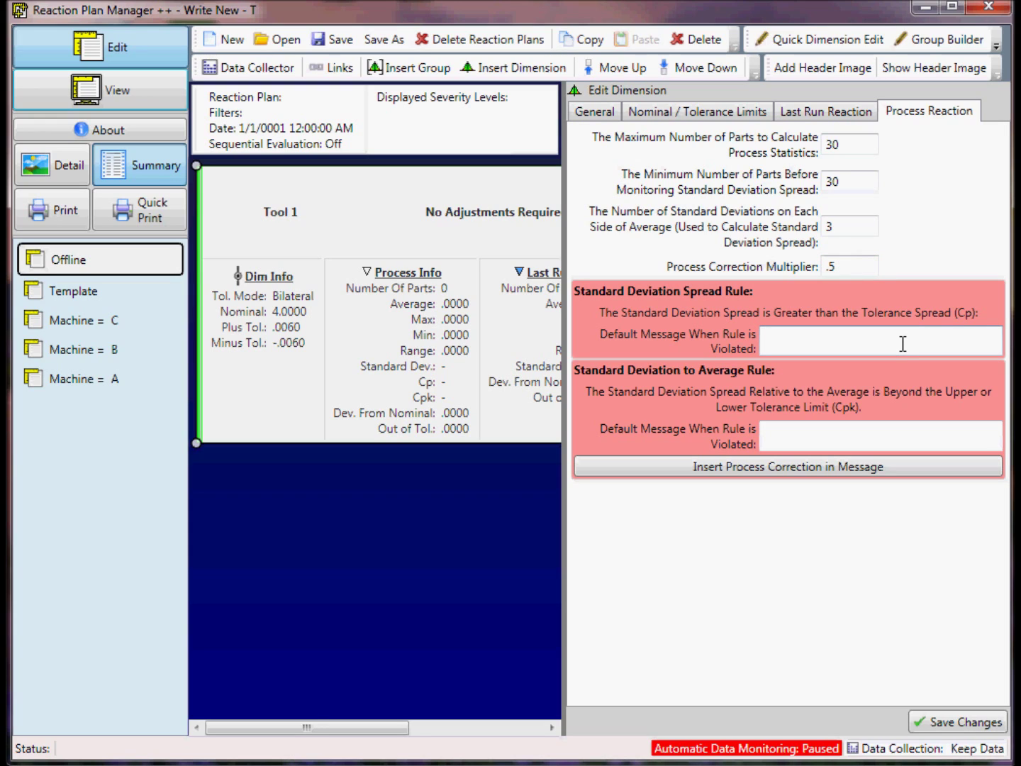
pyautogui.write('Contcat Engineering')
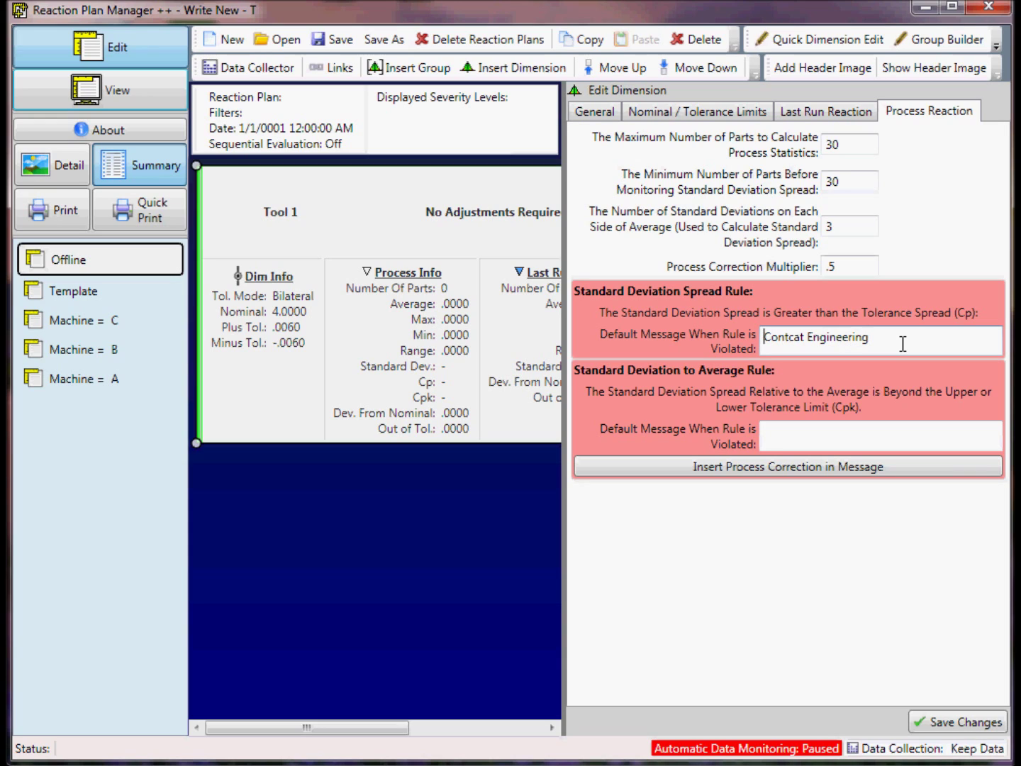
pyautogui.write('Cp ')
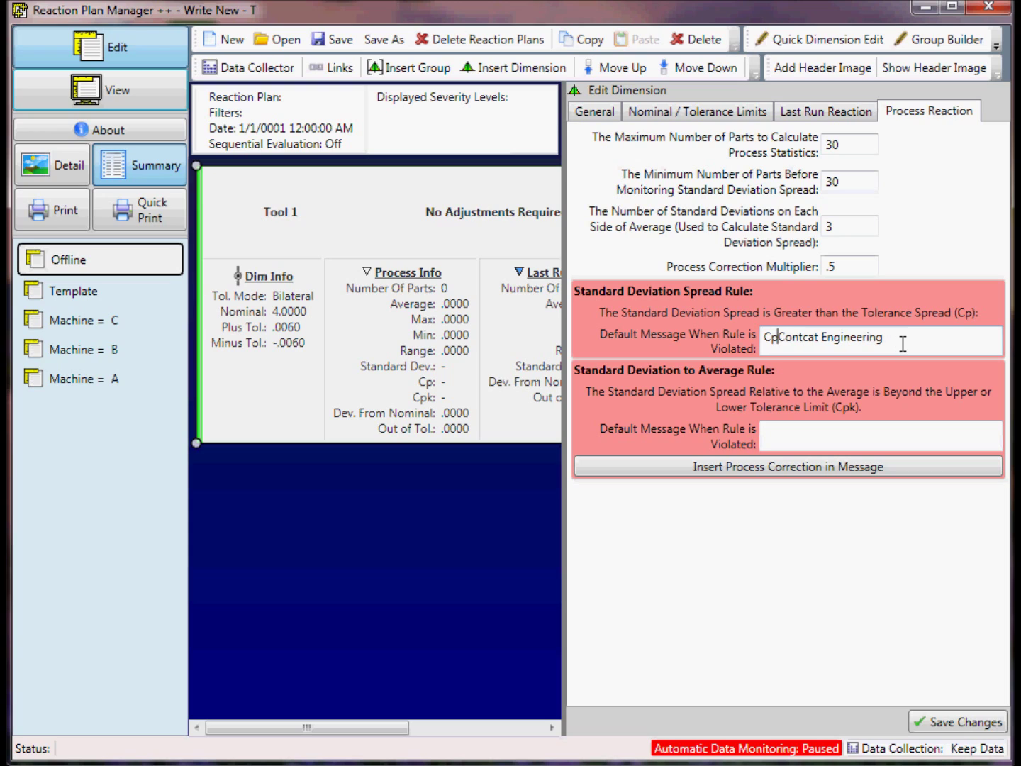
pyautogui.write('Rul')
pyautogui.write('e Violation')
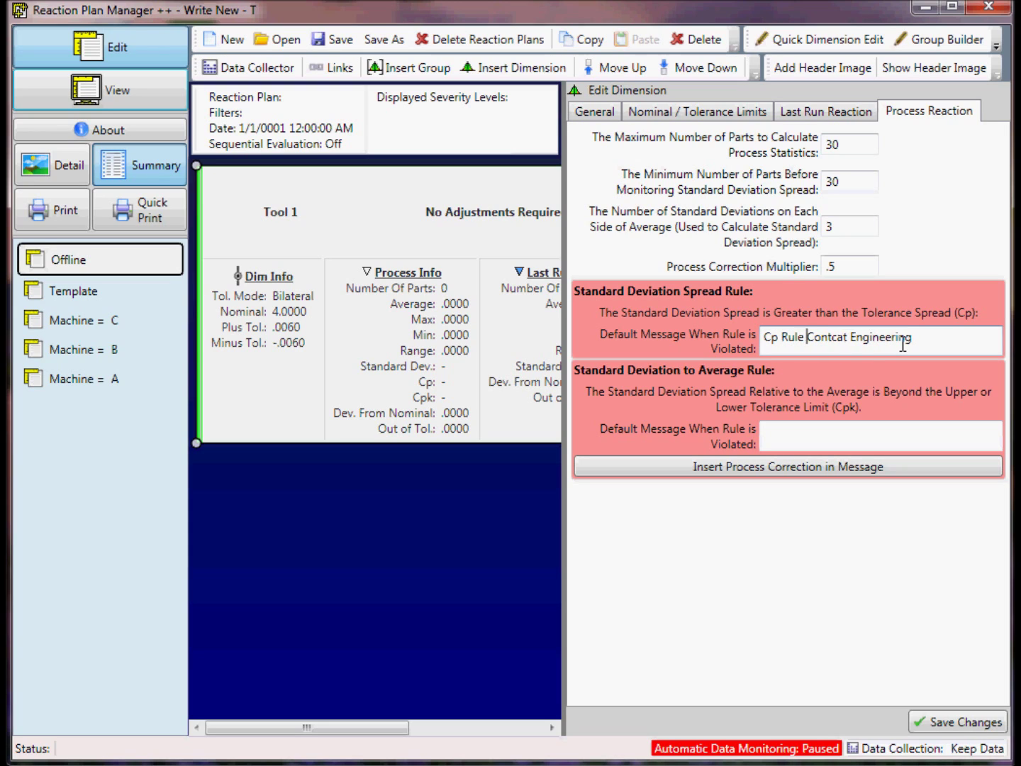
pyautogui.write(' -')
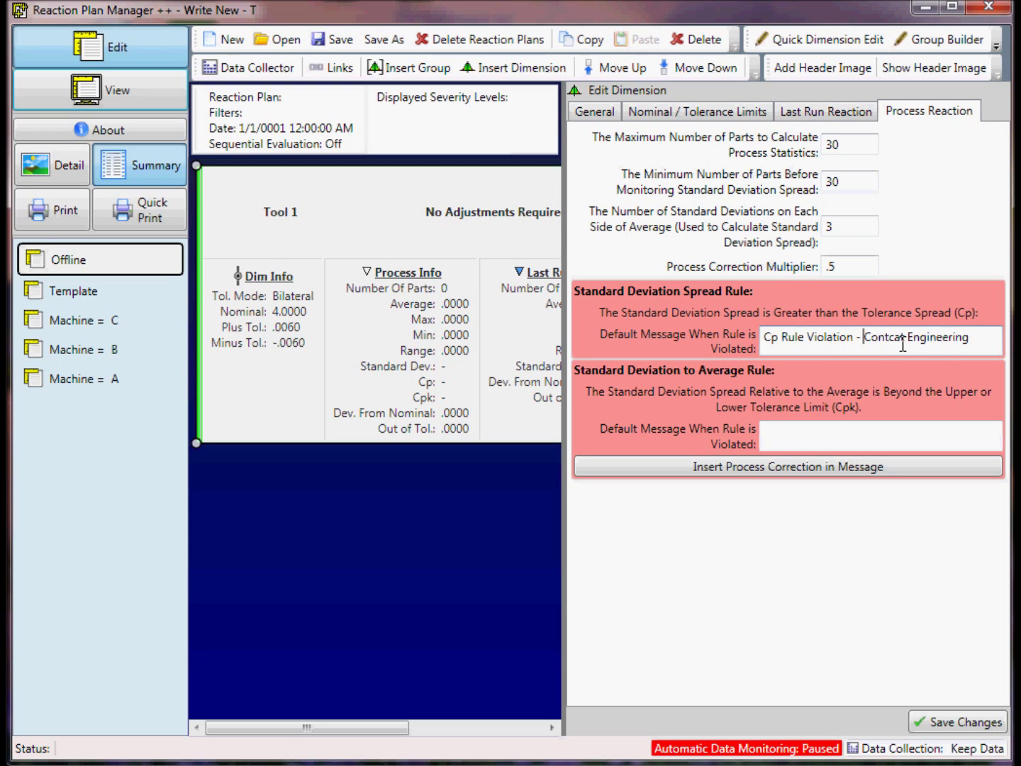
# Set the Standard Deviation to Average Rule's message to "Adjust By:" followed by the inserted process correction variable, and save the dimension changes
pyautogui.click(915, 431)
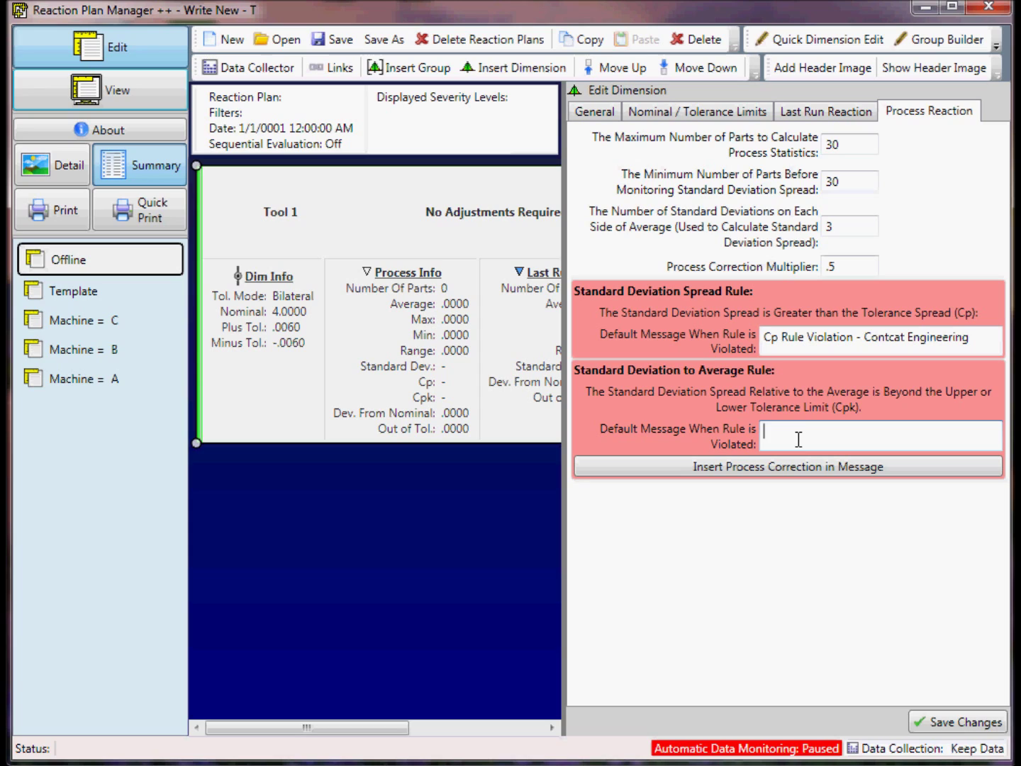
pyautogui.write('Adjust By:')
pyautogui.click(731, 475)
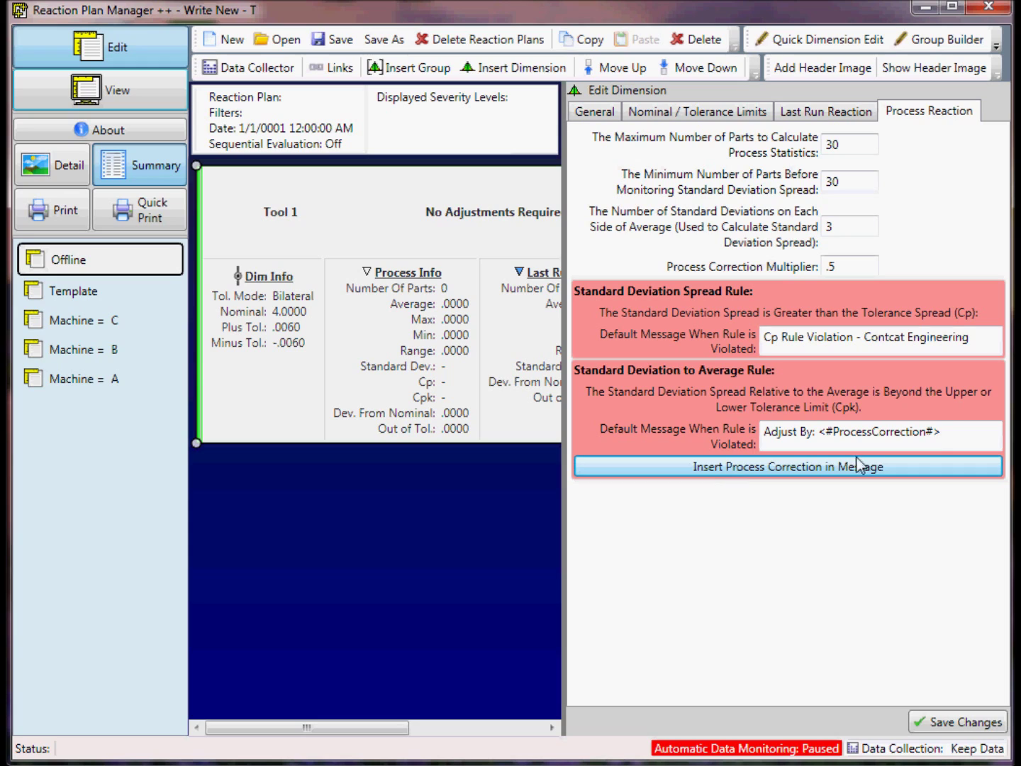
pyautogui.moveTo(956, 433); pyautogui.dragTo(817, 432)
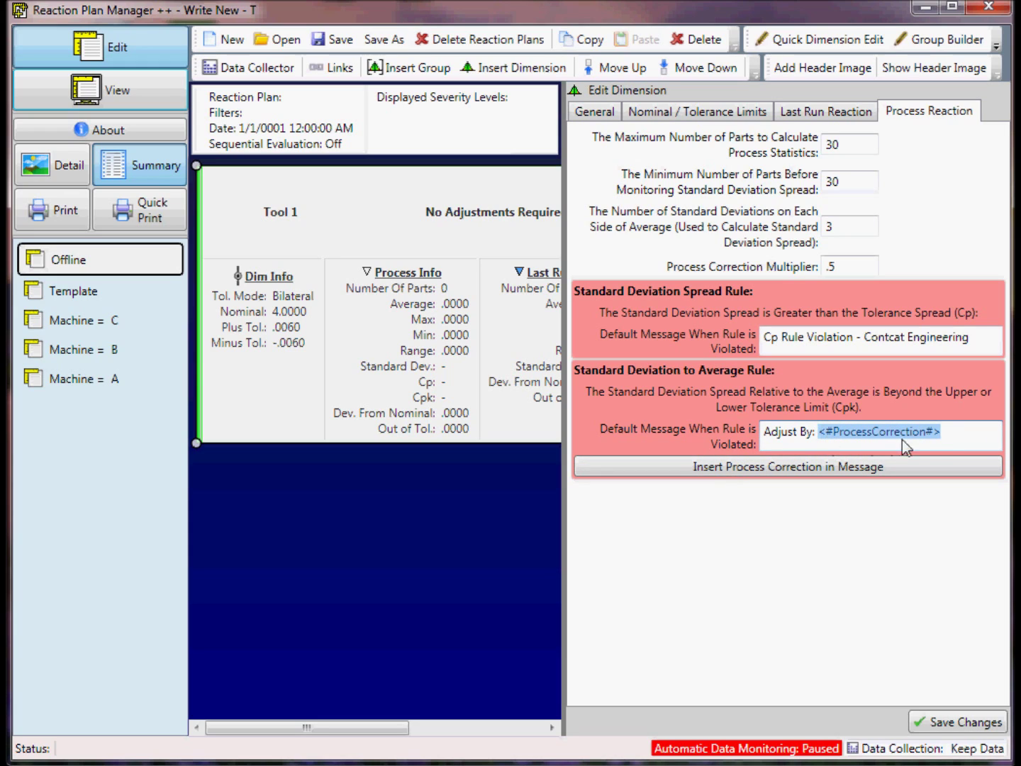
pyautogui.click(950, 436)
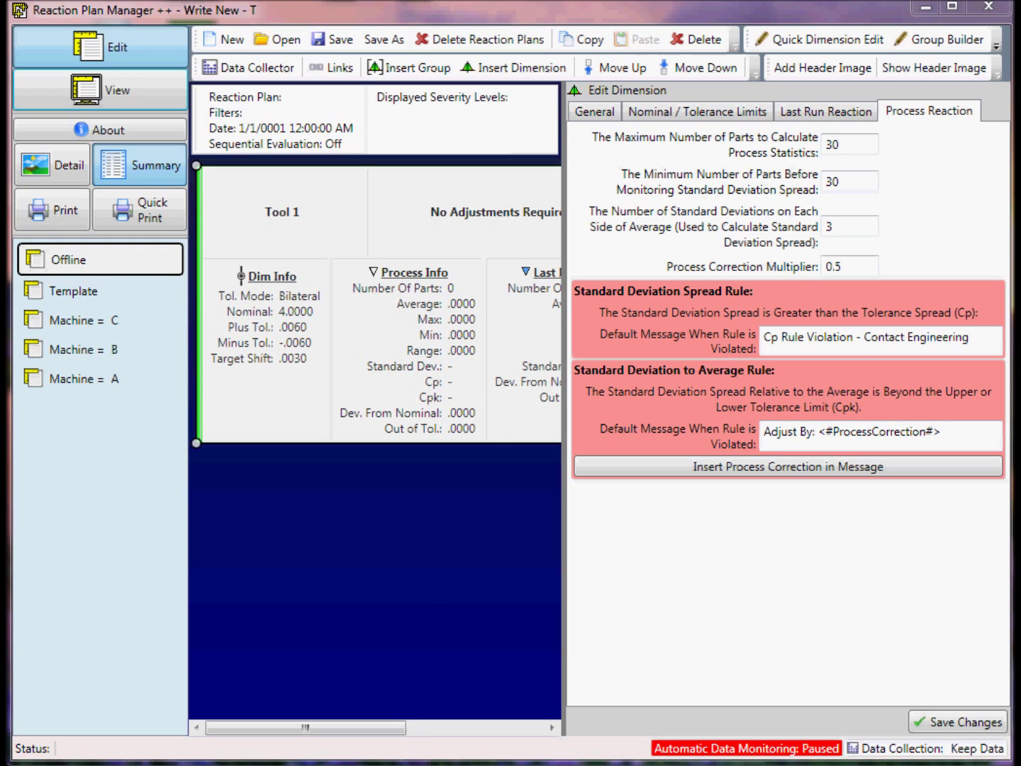
pyautogui.click(962, 725)
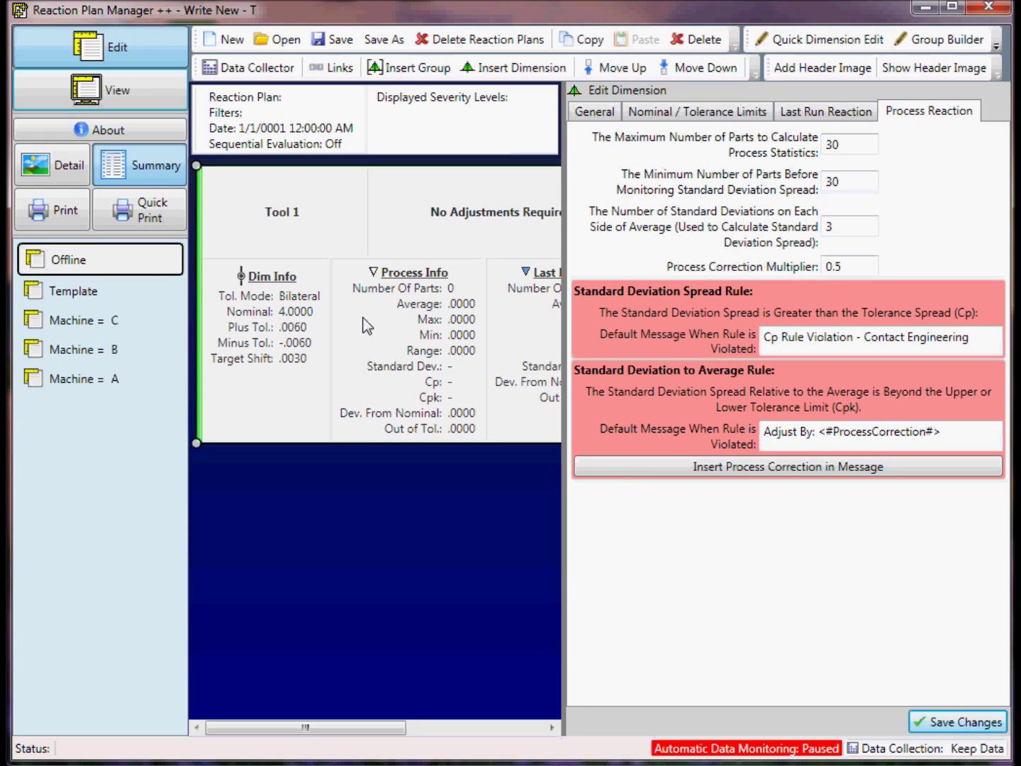
# View the plan's live results for Machine A, examine Tool 1's chart markers, and record that the tool adjustment was made
pyautogui.click(117, 99)
pyautogui.click(534, 486)
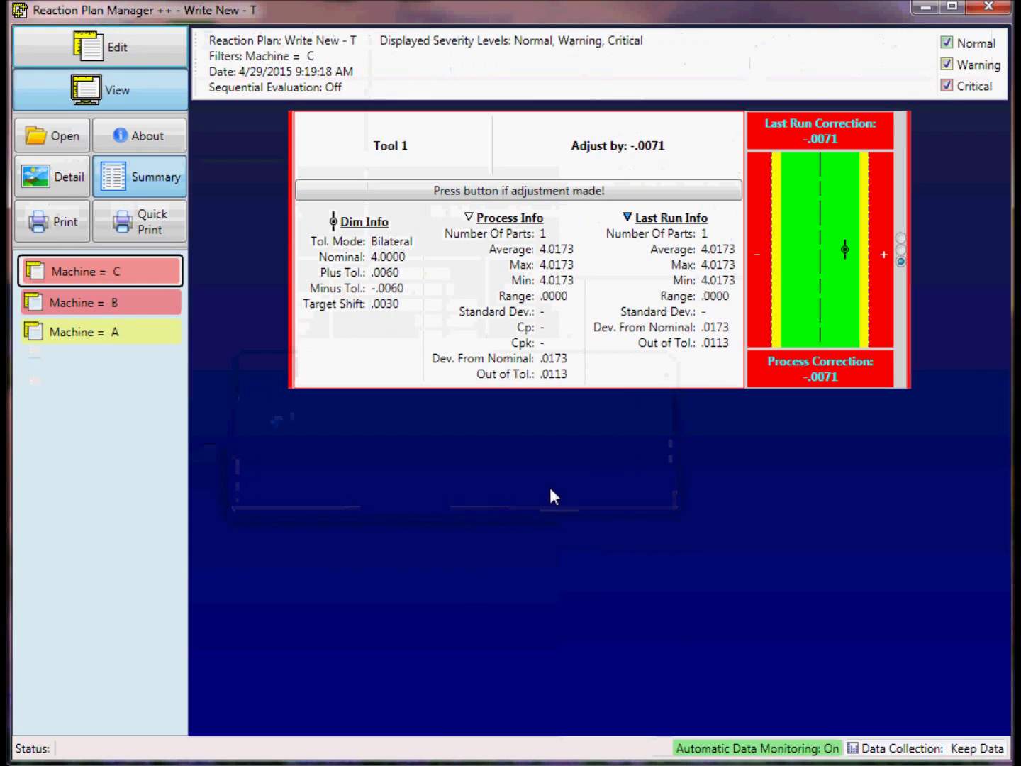
pyautogui.click(128, 339)
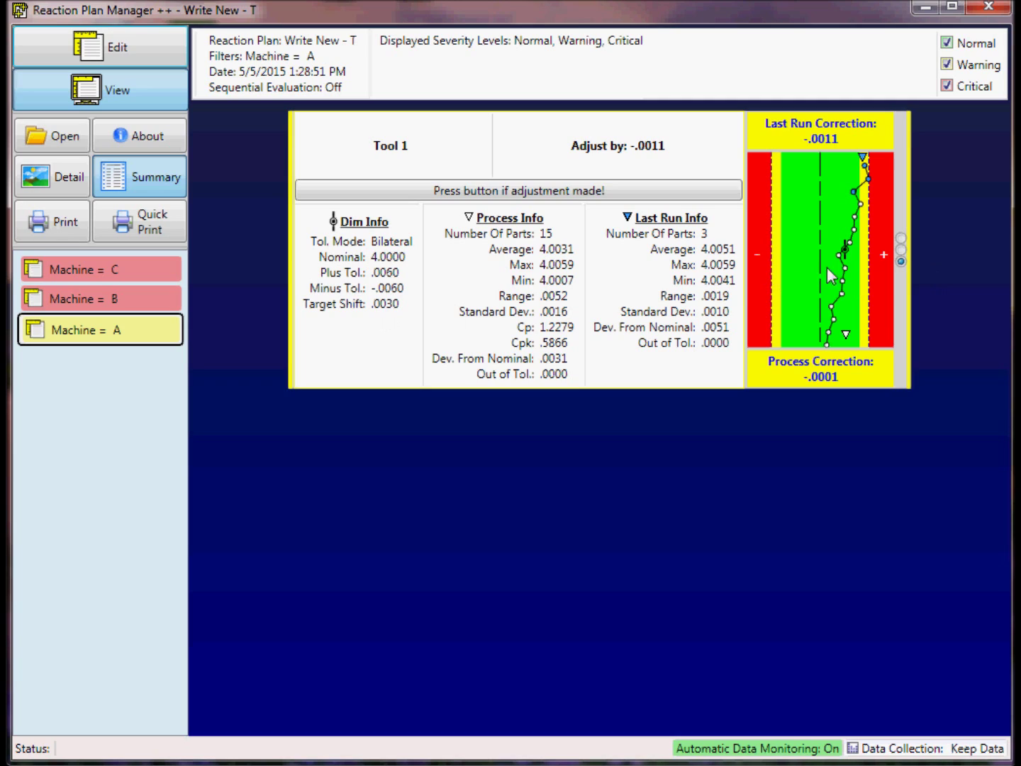
pyautogui.moveTo(846, 261)
pyautogui.moveTo(863, 158)
pyautogui.moveTo(849, 338)
pyautogui.moveTo(846, 339)
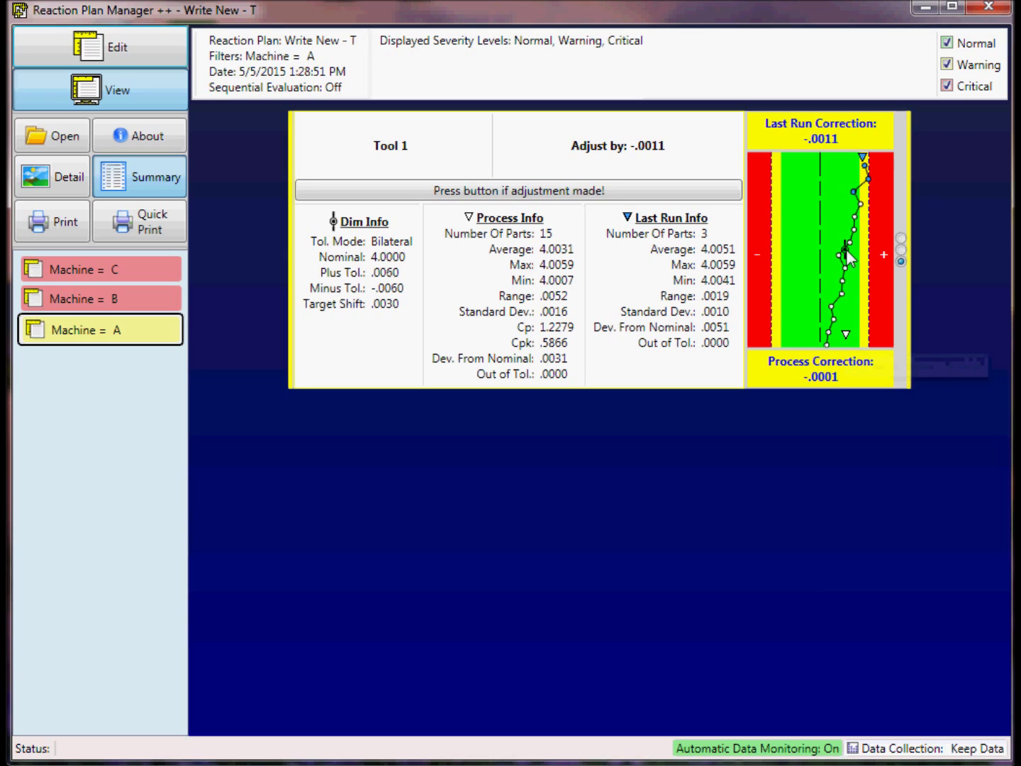
pyautogui.moveTo(846, 251)
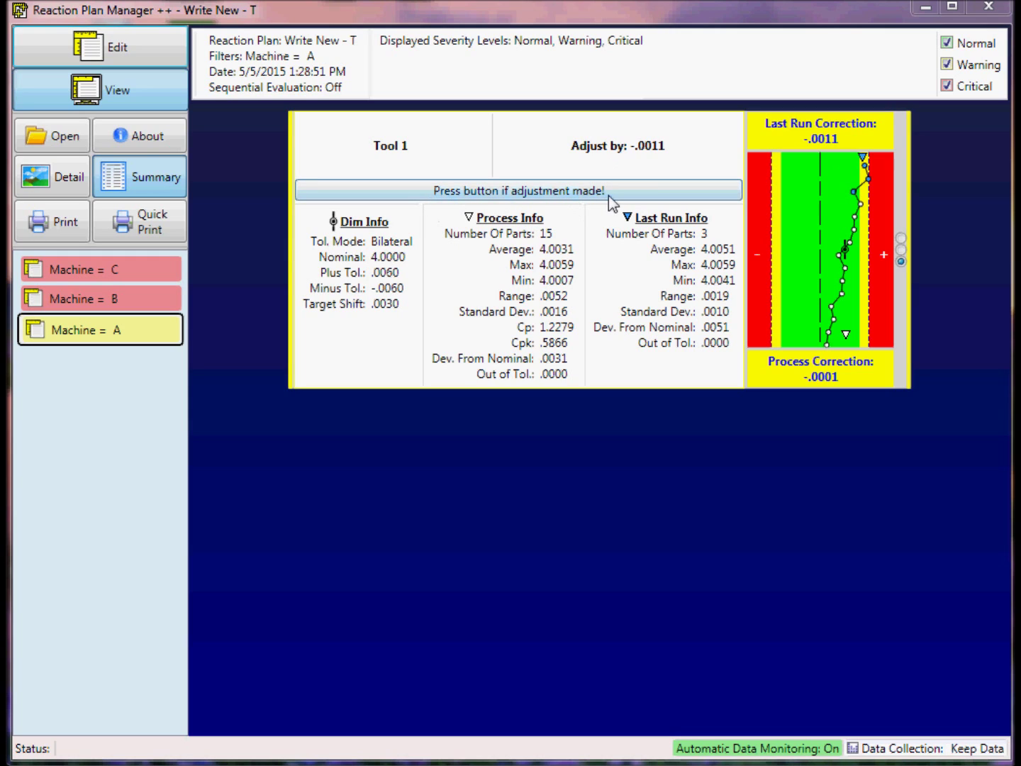
pyautogui.click(539, 196)
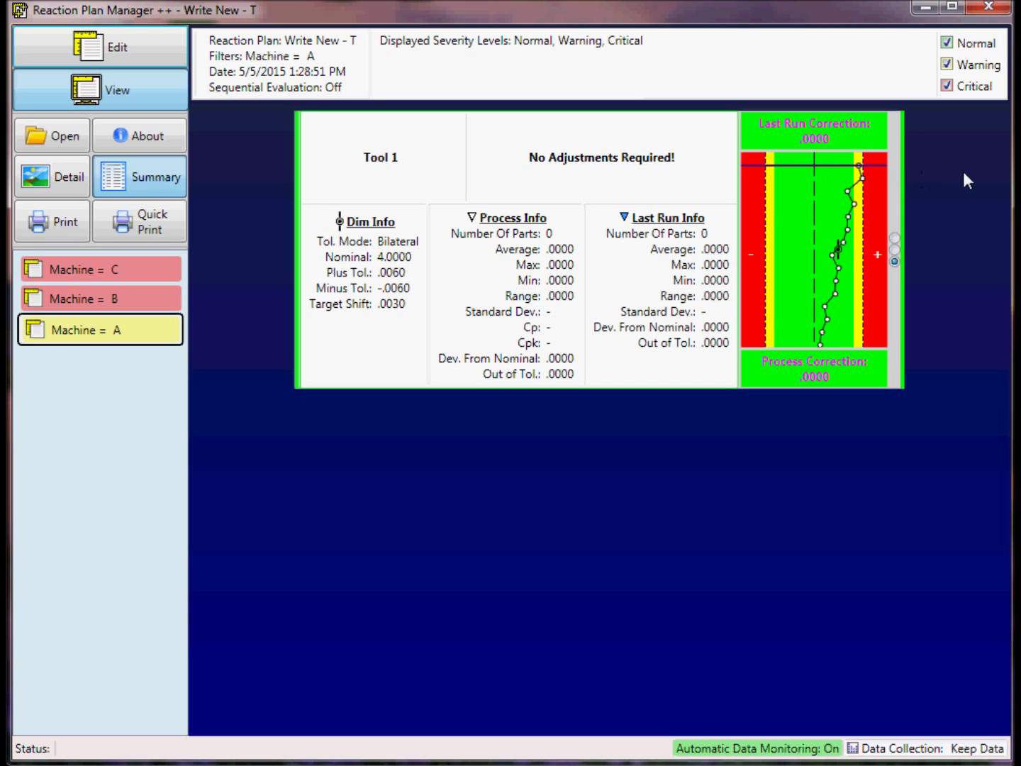
# Switch to RPM Training CMM, reset the Write New - T simulation for machine A and inspect new parts
pyautogui.moveTo(1018, 255); pyautogui.dragTo(905, 294)
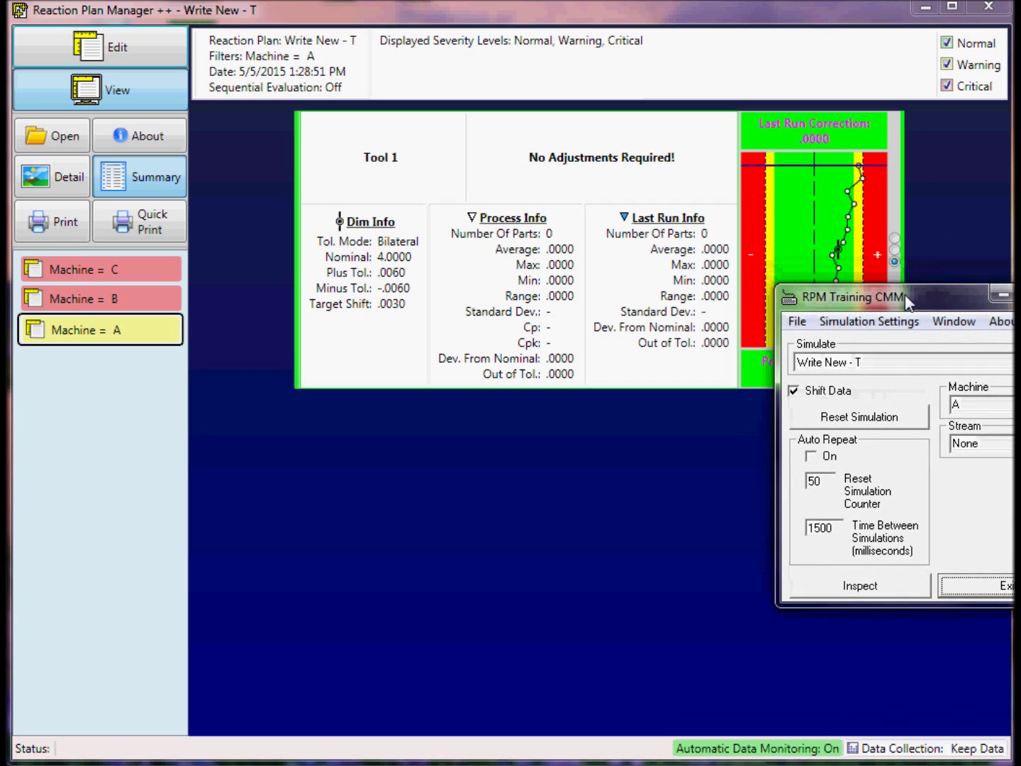
pyautogui.click(859, 419)
pyautogui.click(859, 587)
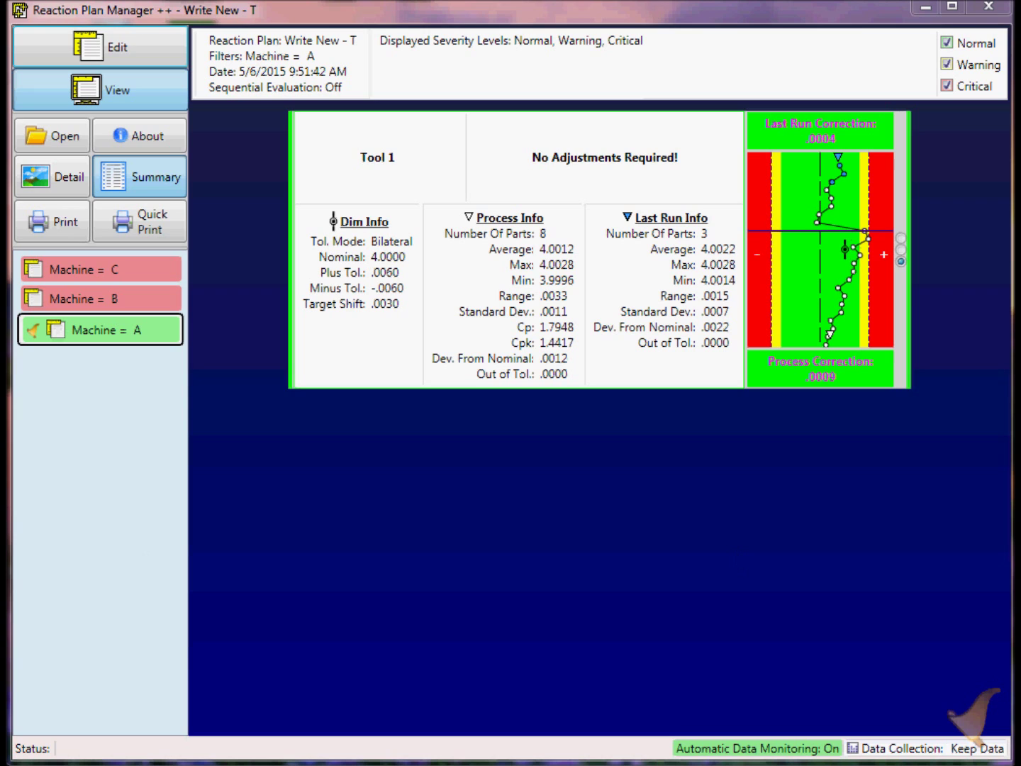
# Open the Machine A plan for editing and review Tool 1's general, nominal and tolerance, last run reaction and process reaction settings
pyautogui.click(117, 60)
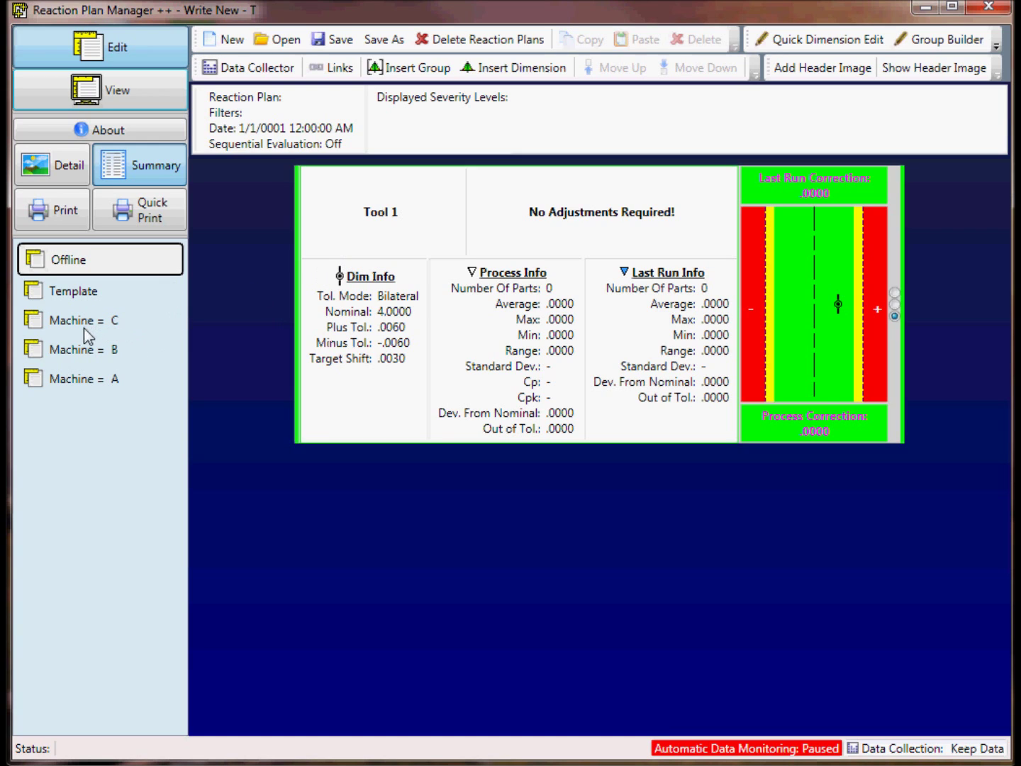
pyautogui.click(77, 378)
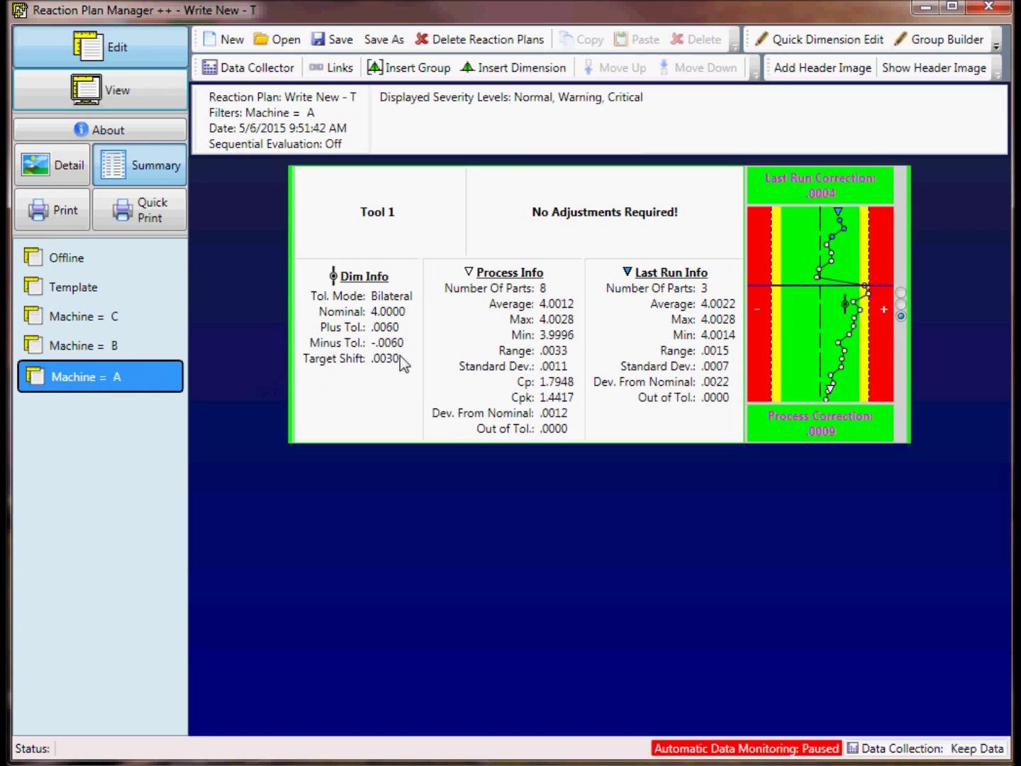
pyautogui.click(398, 331)
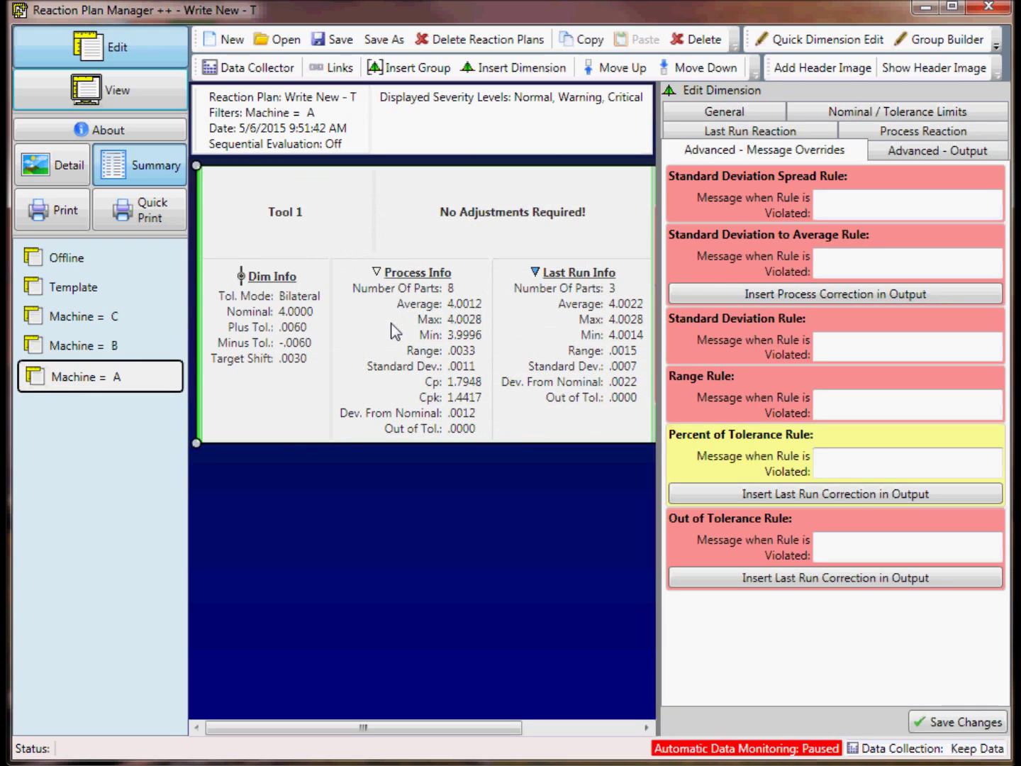
pyautogui.click(731, 115)
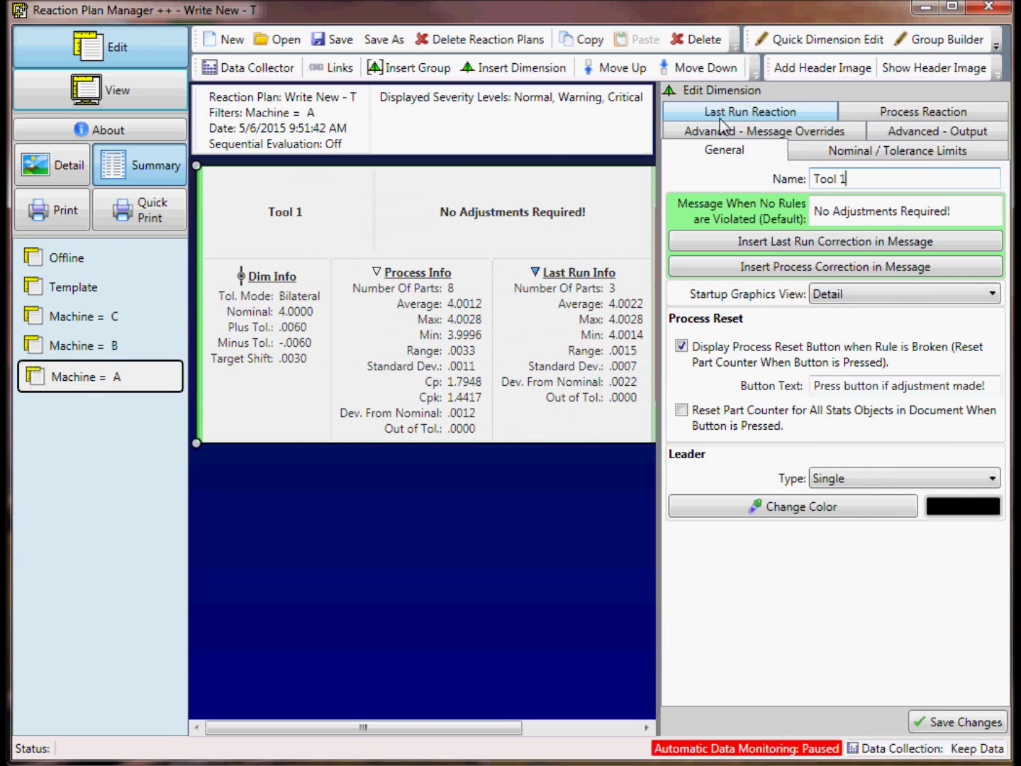
pyautogui.click(848, 154)
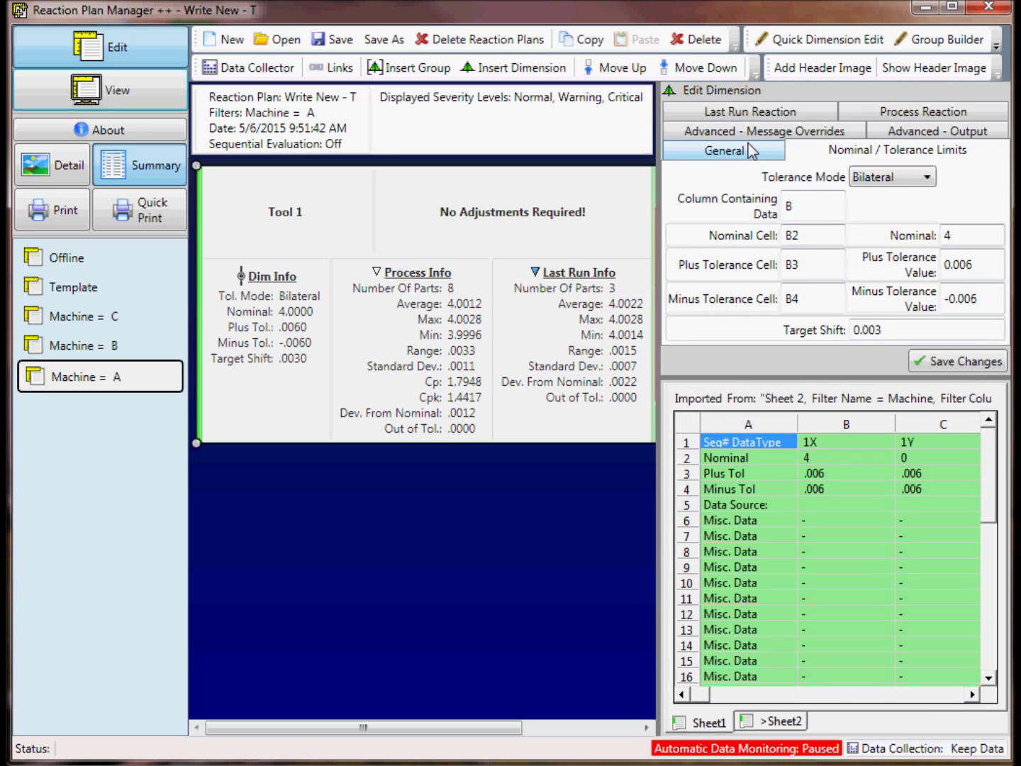
pyautogui.click(731, 114)
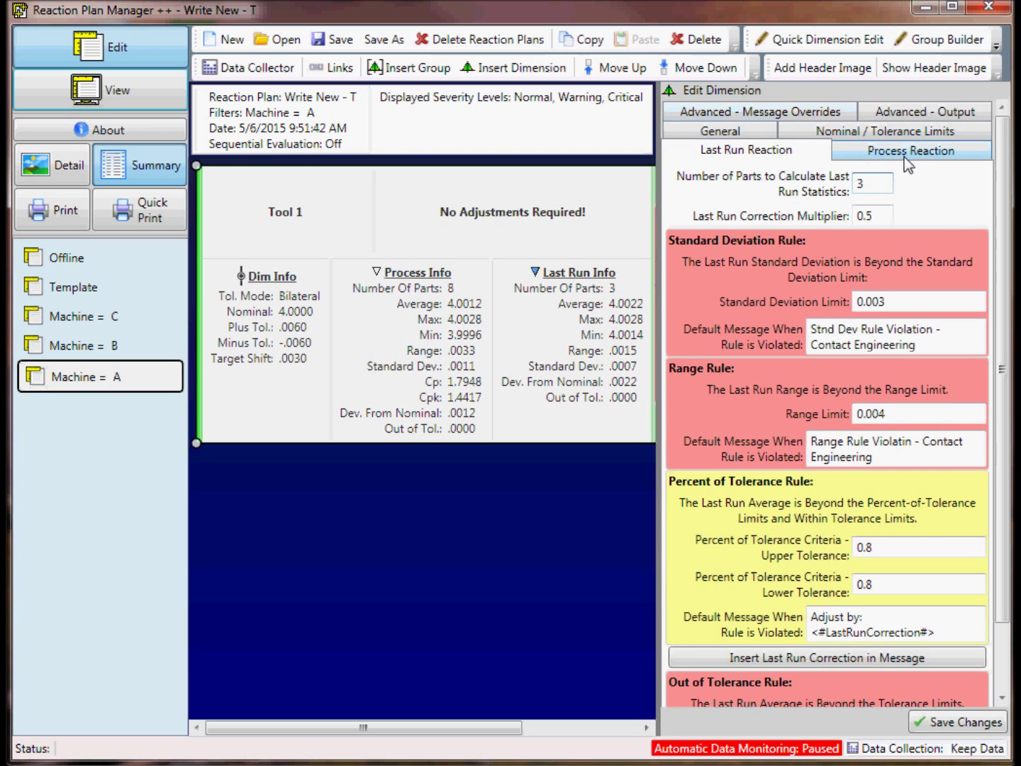
pyautogui.click(904, 153)
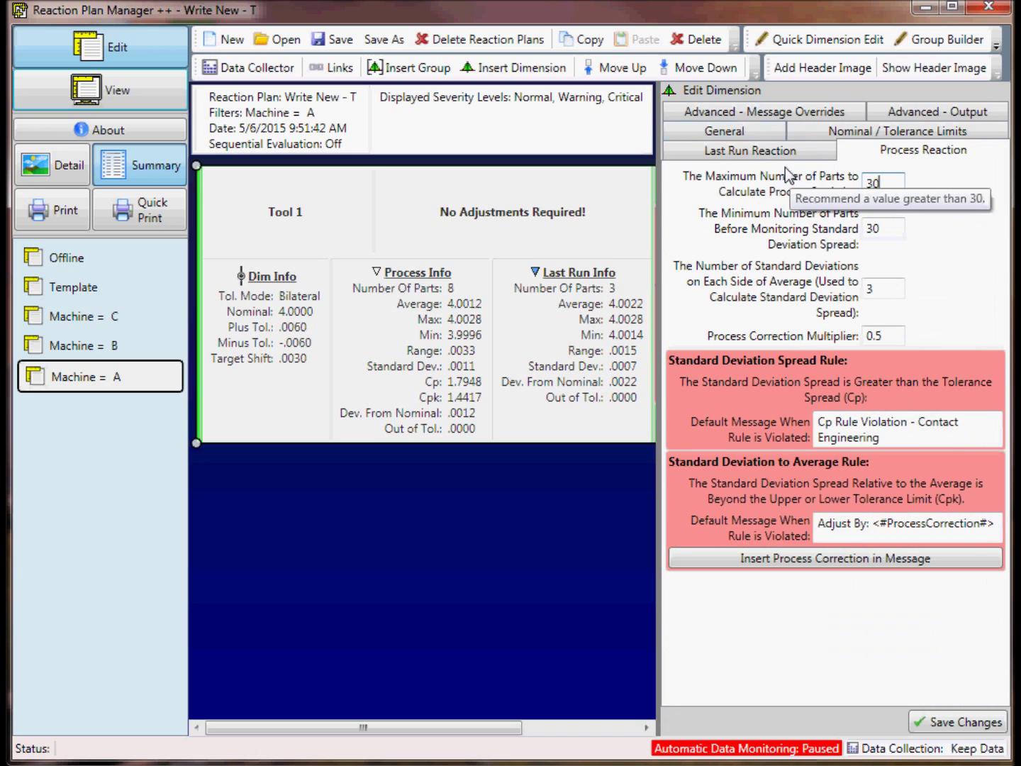
# Examine Tool 1's advanced message override and output options for each rule, comparing the two sets
pyautogui.click(757, 116)
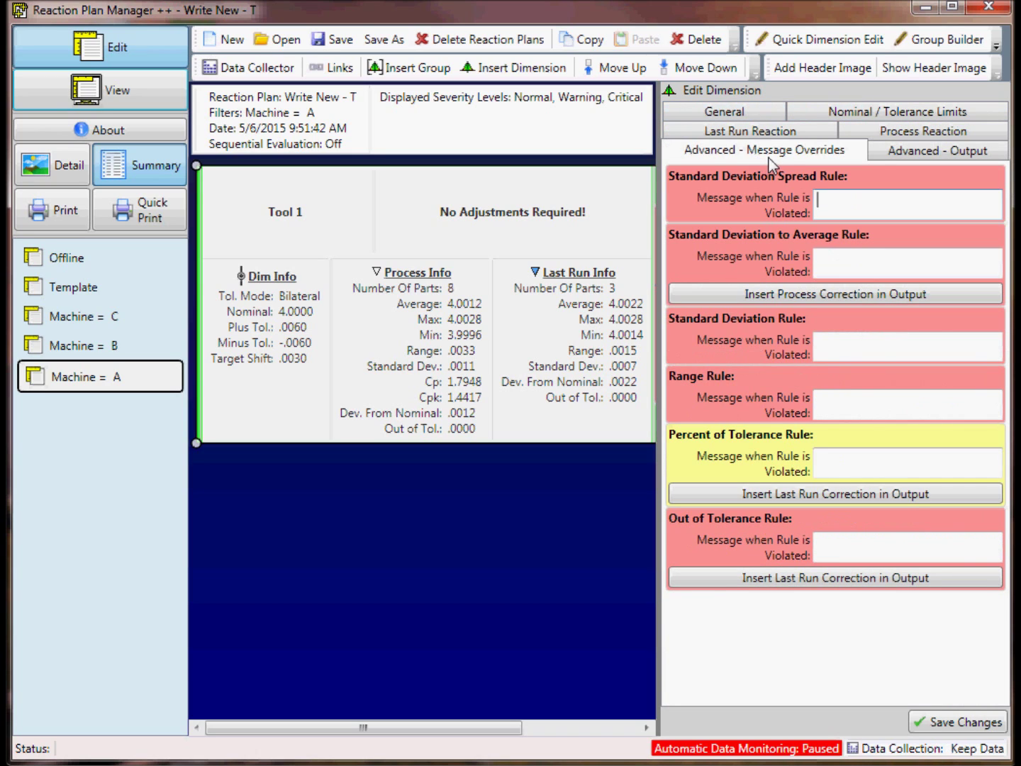
pyautogui.click(923, 156)
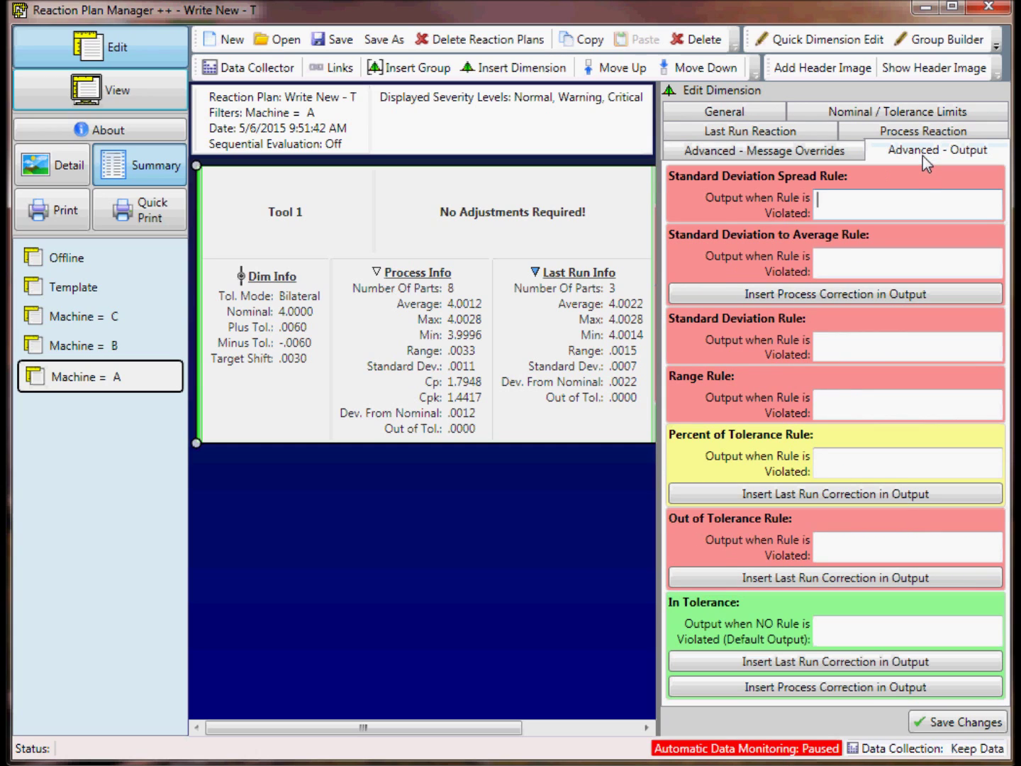
pyautogui.click(756, 158)
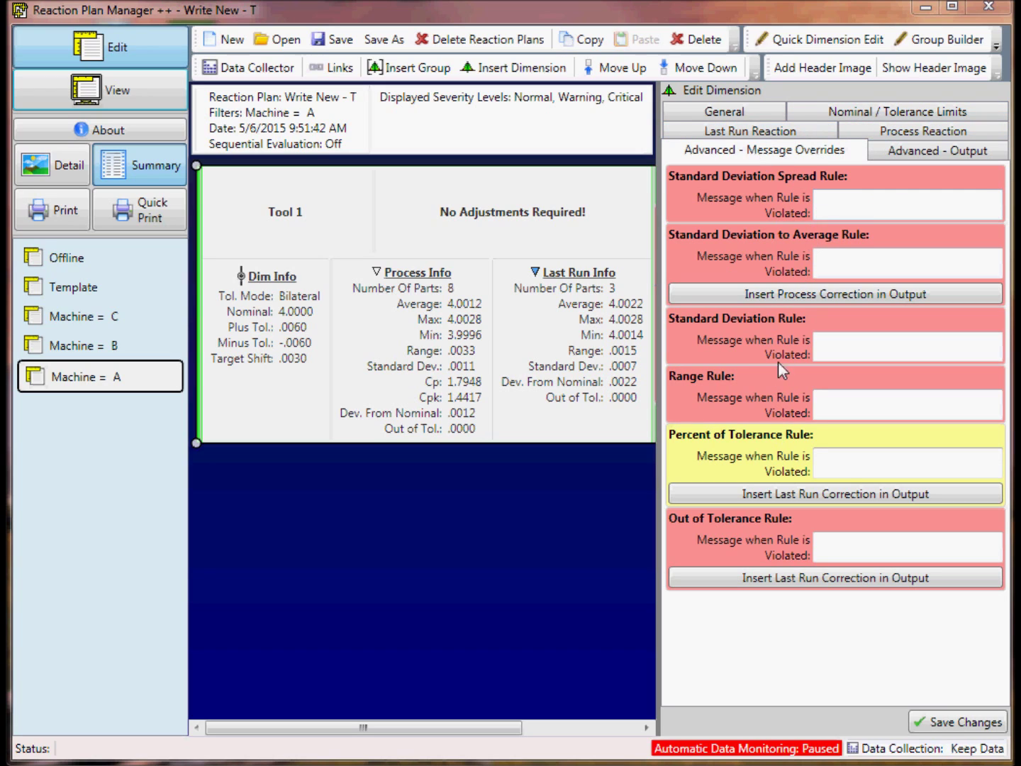
pyautogui.click(928, 151)
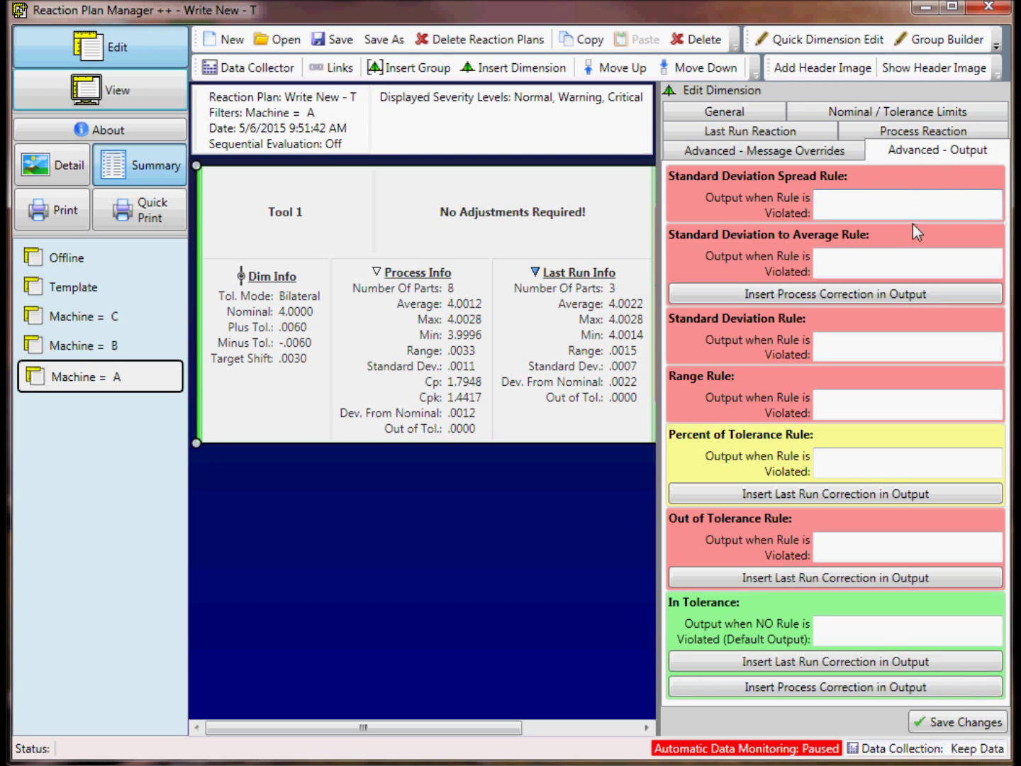